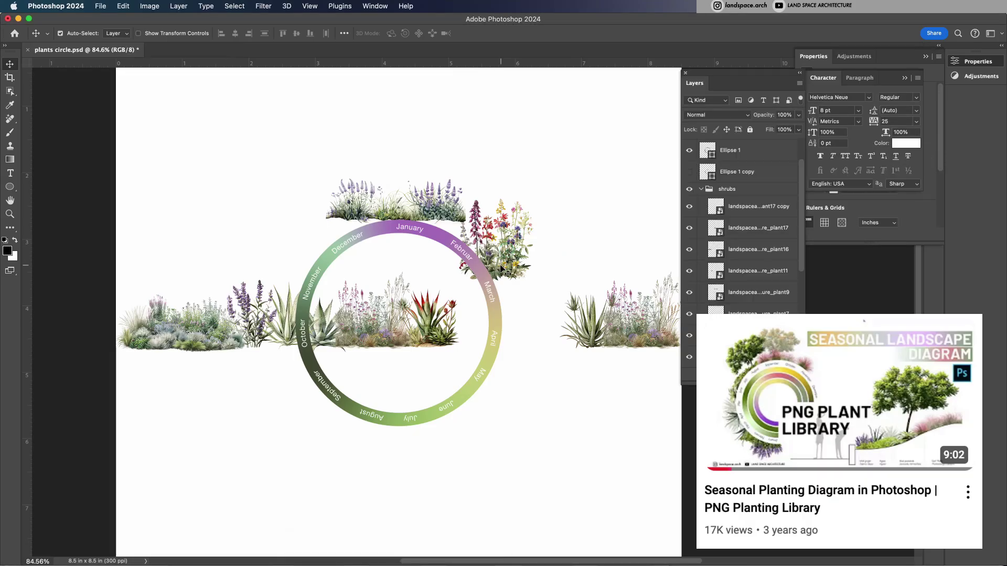
Rotate the February plant, and set plants at the ring's lower right and the agave below
{"action": "key", "text": "super+t"}
{"action": "left_click_drag", "start_coordinate": [562, 213], "coordinate": [527, 202]}
{"action": "key", "text": "Return"}
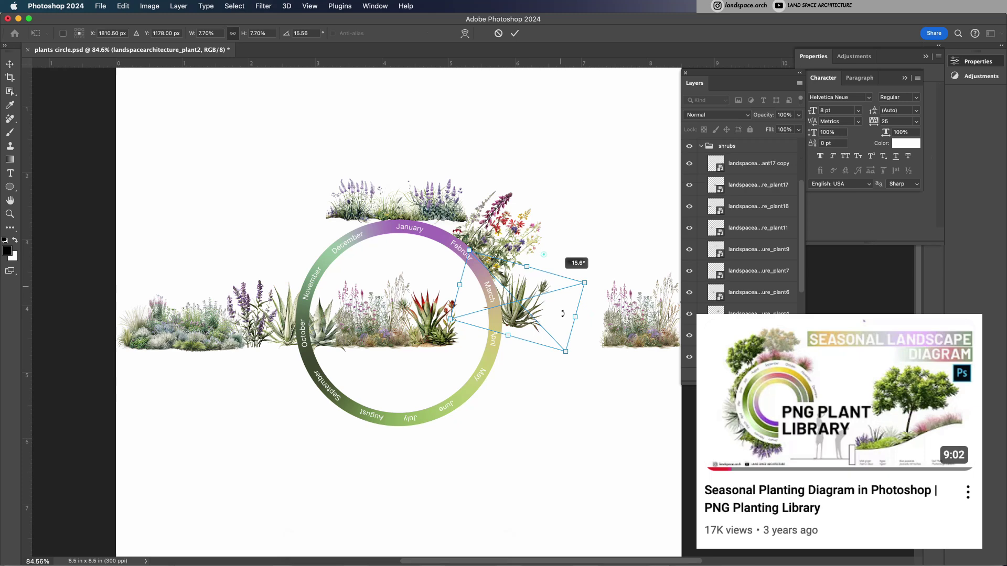
{"action": "key", "text": "super+t"}
{"action": "left_click_drag", "start_coordinate": [558, 318], "coordinate": [521, 376]}
{"action": "key", "text": "Return"}
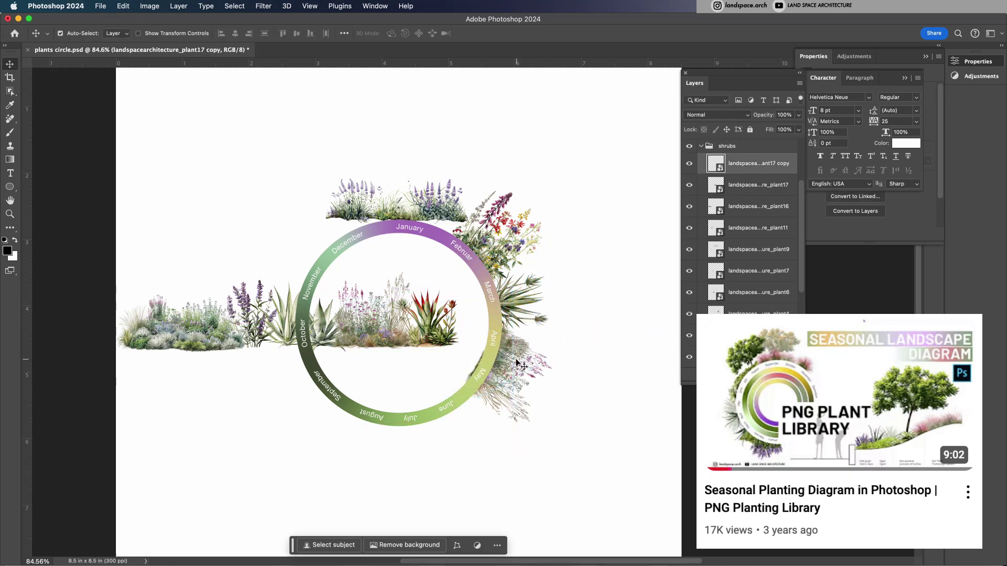
{"action": "left_click", "coordinate": [439, 323]}
{"action": "key", "text": "super+t"}
{"action": "left_click_drag", "start_coordinate": [495, 292], "coordinate": [459, 409]}
{"action": "key", "text": "Return"}
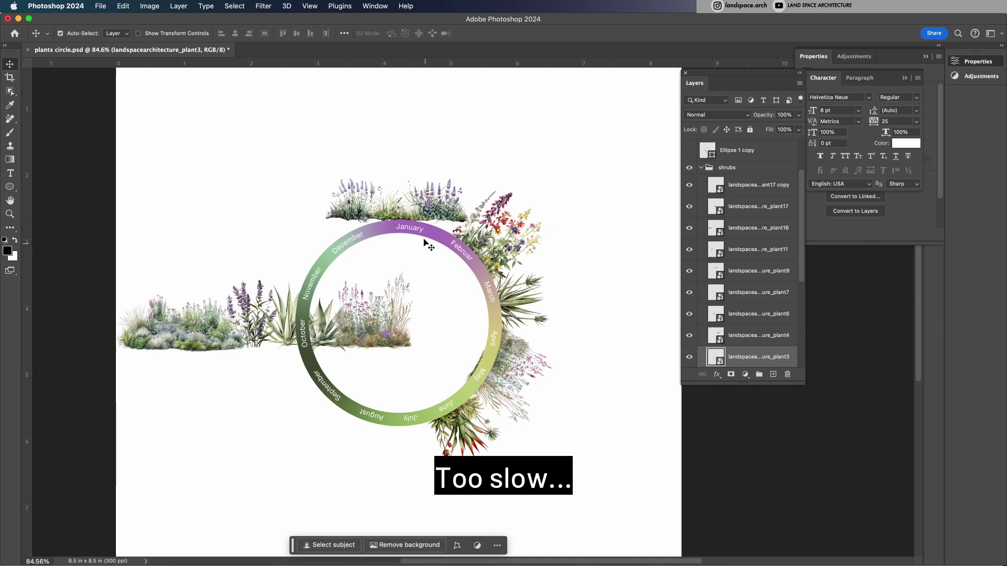
Swing plant17 to the ring's lower left and rotate another plant to follow the ring
{"action": "left_click", "coordinate": [370, 314]}
{"action": "key", "text": "super+t"}
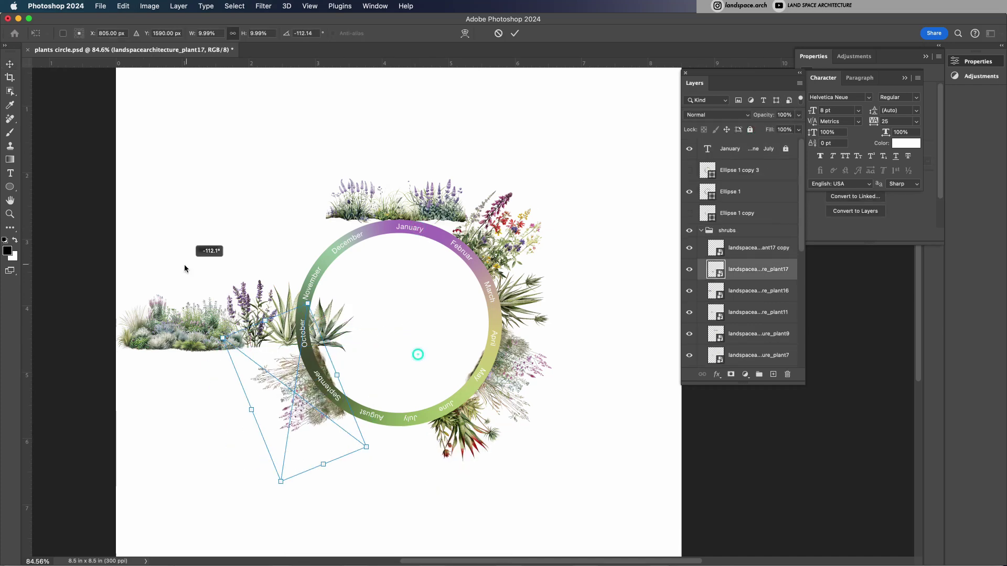
{"action": "left_click_drag", "start_coordinate": [187, 268], "coordinate": [319, 382]}
{"action": "key", "text": "Return"}
{"action": "key", "text": "super+t"}
{"action": "left_click_drag", "start_coordinate": [247, 218], "coordinate": [276, 363]}
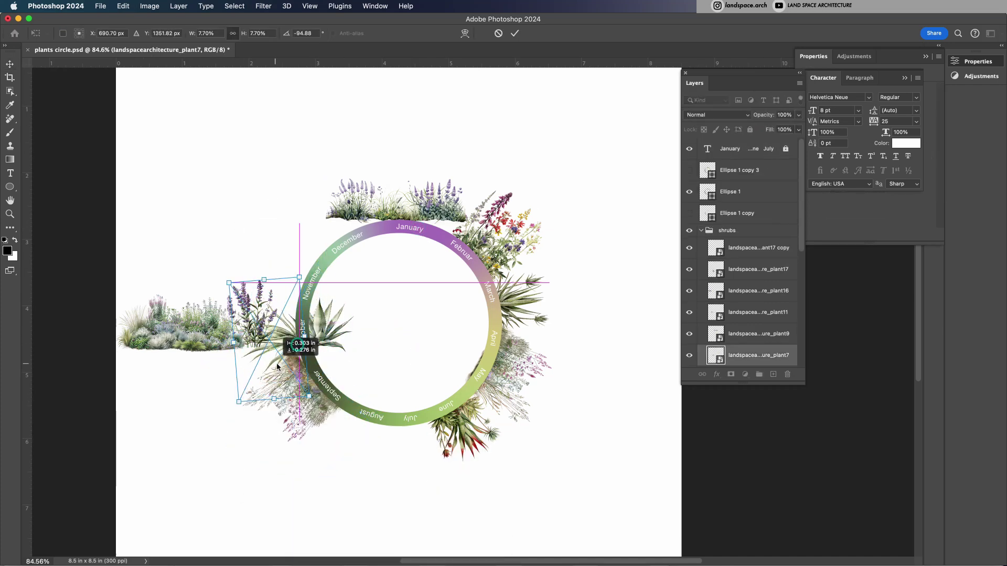
{"action": "key", "text": "Return"}
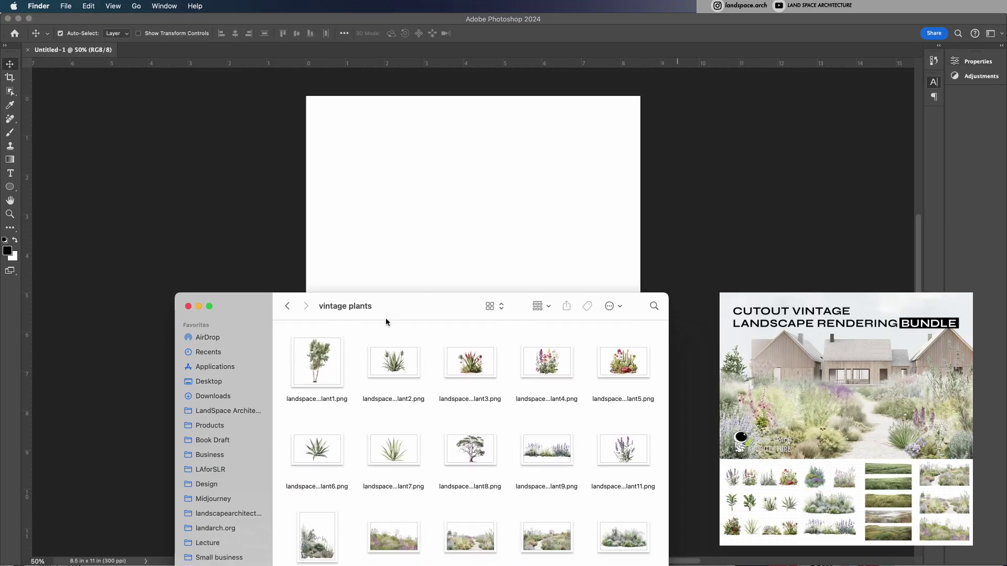
Select several plant PNGs, including plant17, and drop them into the new document
{"action": "left_click", "coordinate": [393, 362]}
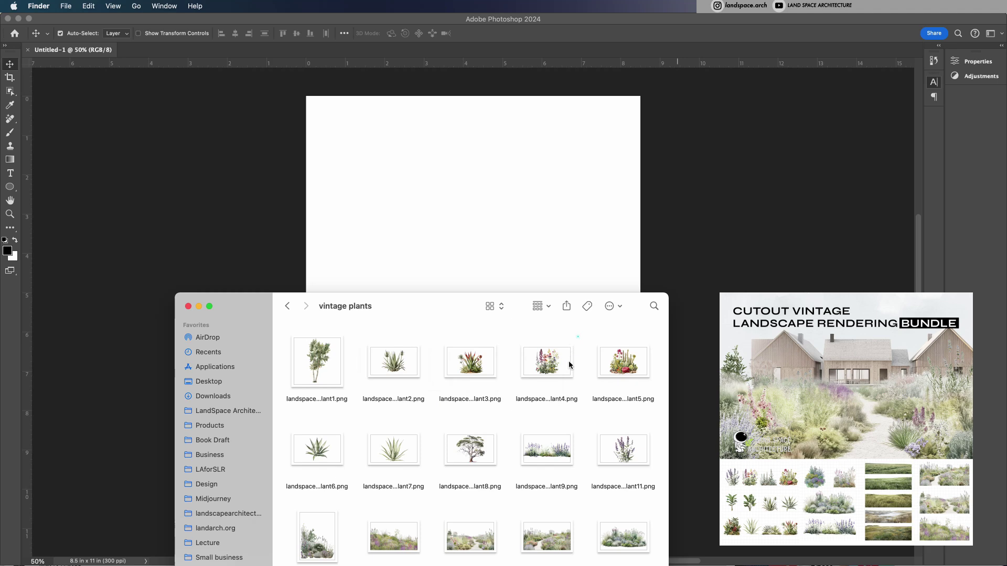
{"action": "left_click_drag", "start_coordinate": [573, 333], "coordinate": [370, 480]}
{"action": "left_click", "coordinate": [470, 449], "text": "super"}
{"action": "left_click", "coordinate": [317, 448], "text": "super"}
{"action": "left_click", "coordinate": [624, 446], "text": "super"}
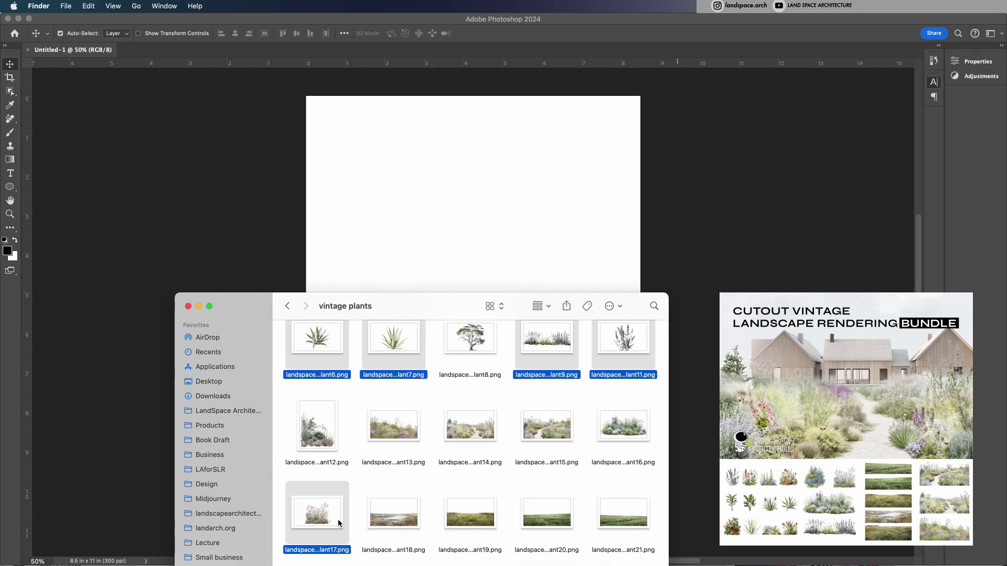
{"action": "left_click_drag", "start_coordinate": [391, 359], "coordinate": [411, 228]}
Confirm the placed plant images and shrink them into a small cluster
{"action": "key", "text": "Return"}
{"action": "key", "text": "Return"}
{"action": "key", "text": "Return"}
{"action": "key", "text": "Return"}
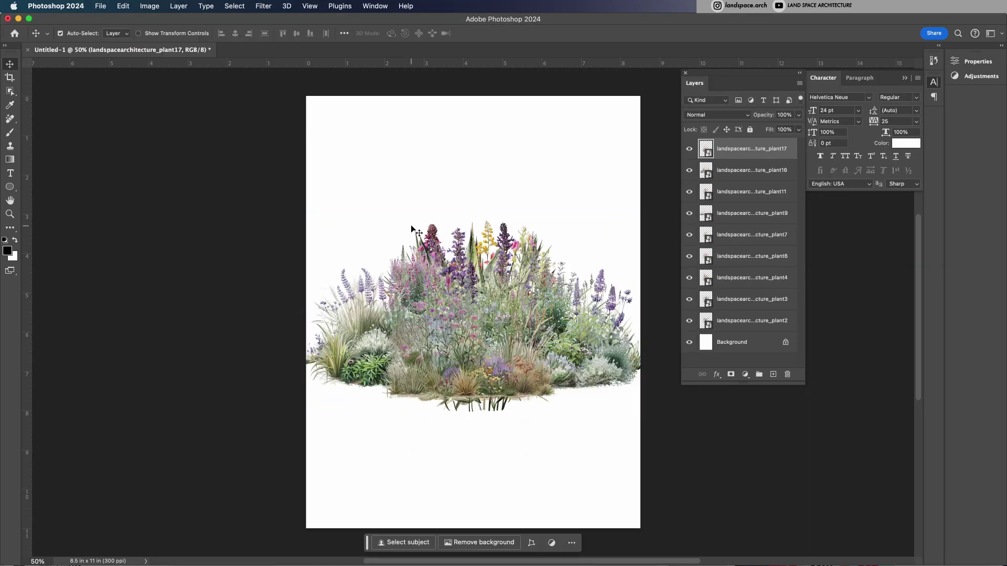
{"action": "left_click", "coordinate": [751, 148], "text": "shift"}
{"action": "key", "text": "super+t"}
{"action": "left_click_drag", "start_coordinate": [640, 529], "coordinate": [520, 338]}
{"action": "key", "text": "Return"}
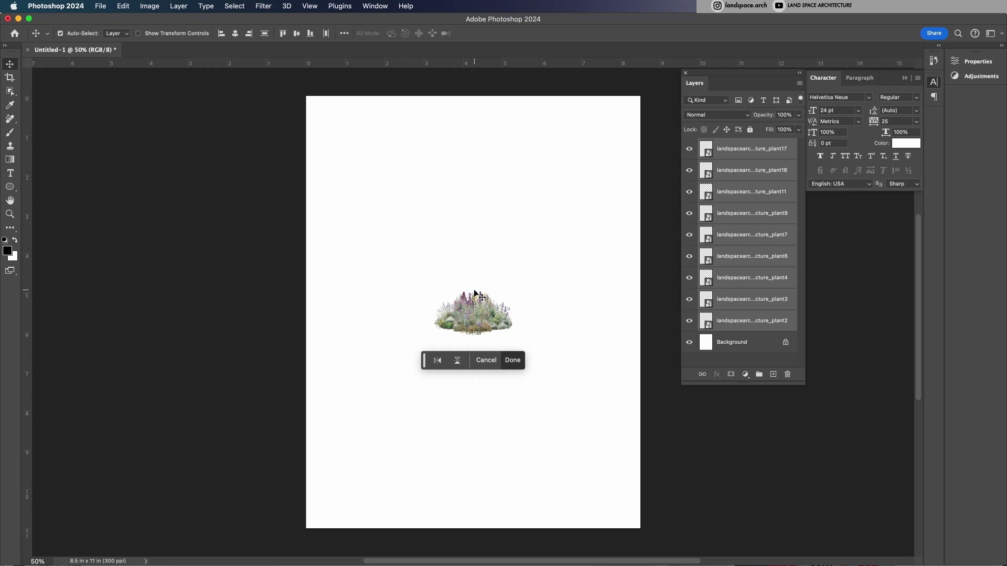
Spread plants out to the right and pull plant6 and the agave into the row
{"action": "mouse_move", "coordinate": [453, 323]}
{"action": "left_mouse_down"}
{"action": "mouse_move", "coordinate": [580, 330]}
{"action": "mouse_move", "coordinate": [327, 319]}
{"action": "mouse_move", "coordinate": [389, 318]}
{"action": "mouse_move", "coordinate": [409, 330]}
{"action": "mouse_move", "coordinate": [401, 319]}
{"action": "mouse_move", "coordinate": [566, 311]}
{"action": "left_mouse_up"}
{"action": "mouse_move", "coordinate": [425, 315]}
{"action": "left_mouse_down"}
{"action": "mouse_move", "coordinate": [555, 303]}
{"action": "mouse_move", "coordinate": [543, 311]}
{"action": "mouse_move", "coordinate": [457, 301]}
{"action": "left_mouse_up"}
{"action": "key", "text": "super+t"}
{"action": "key", "text": "Return"}
{"action": "left_click_drag", "start_coordinate": [583, 302], "coordinate": [413, 313]}
{"action": "mouse_move", "coordinate": [589, 304]}
{"action": "left_mouse_down"}
{"action": "mouse_move", "coordinate": [434, 325]}
{"action": "mouse_move", "coordinate": [376, 295]}
{"action": "left_mouse_up"}
Adjust the agave plant11, nudge the left bush, and move plant9 to fill the gap
{"action": "key", "text": "ctrl+t"}
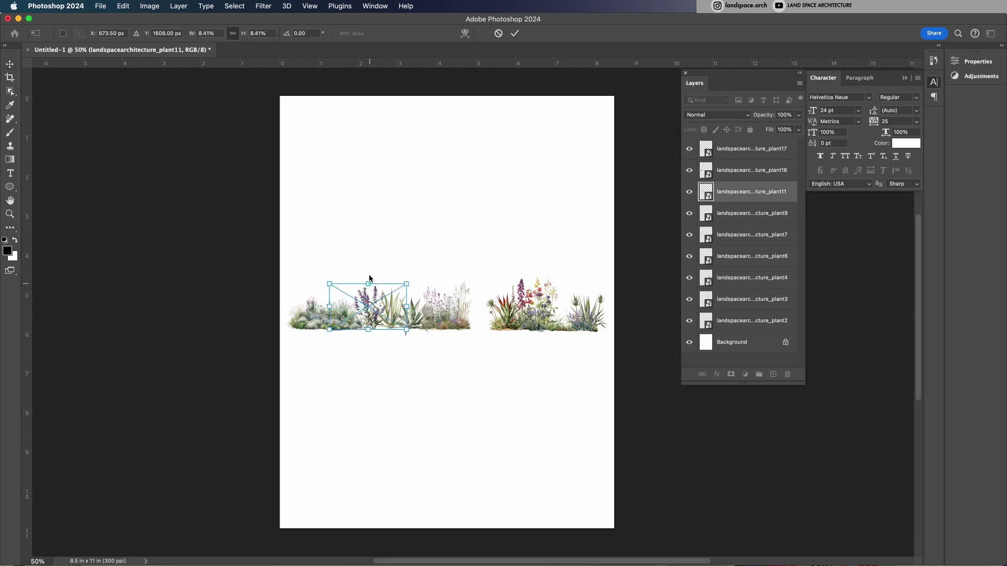
{"action": "key", "text": "Return"}
{"action": "left_click_drag", "start_coordinate": [293, 315], "coordinate": [281, 318]}
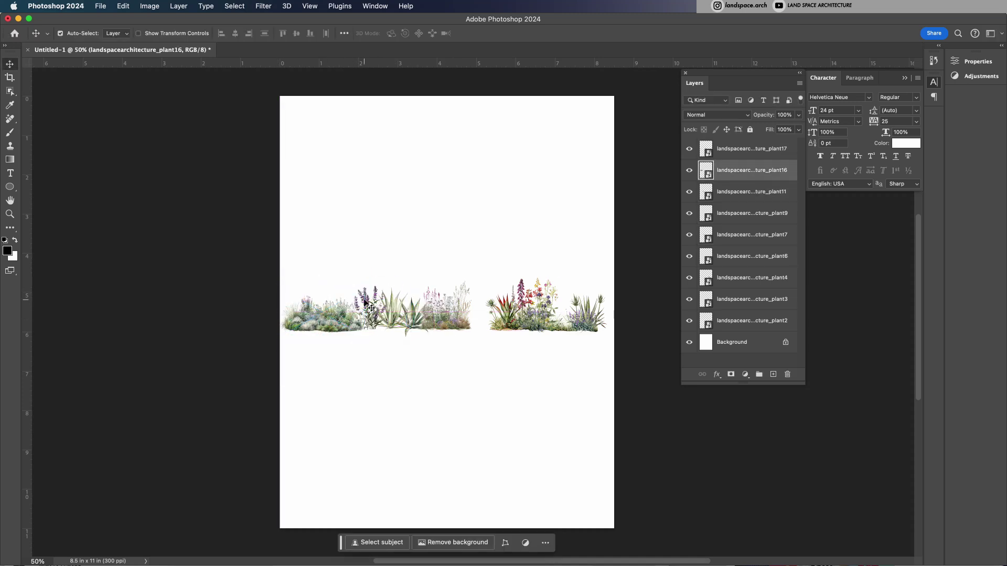
{"action": "mouse_move", "coordinate": [498, 321]}
{"action": "left_mouse_down"}
{"action": "mouse_move", "coordinate": [558, 301]}
{"action": "mouse_move", "coordinate": [602, 314]}
{"action": "left_mouse_up"}
Stretch the whole plant row across the page width
{"action": "key", "text": "ctrl+alt+a"}
{"action": "key", "text": "ctrl+t"}
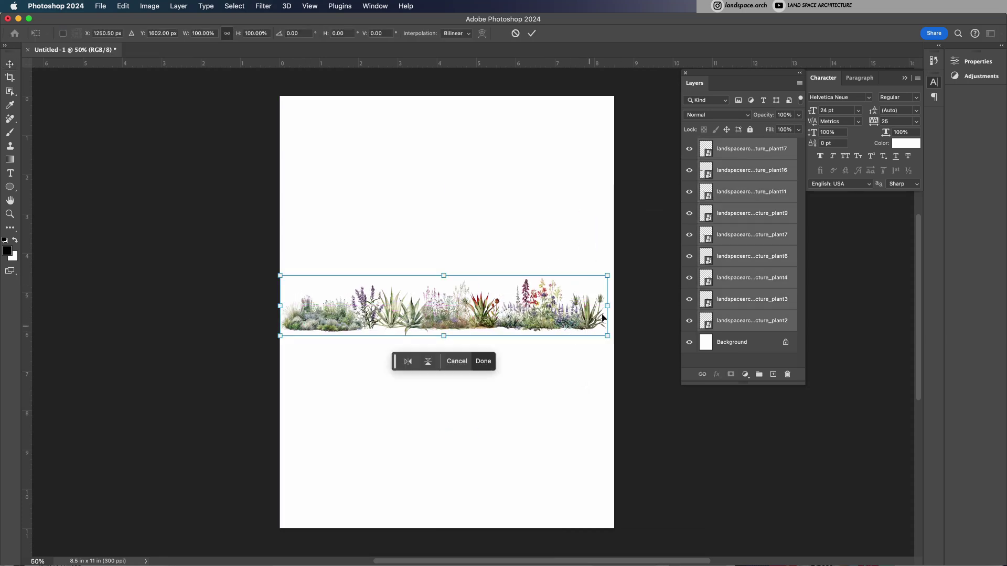
{"action": "key", "text": "Return"}
Duplicate plant17 to extend the row and group all plant layers as 'shrubs'
{"action": "key", "text": "ctrl+alt+e"}
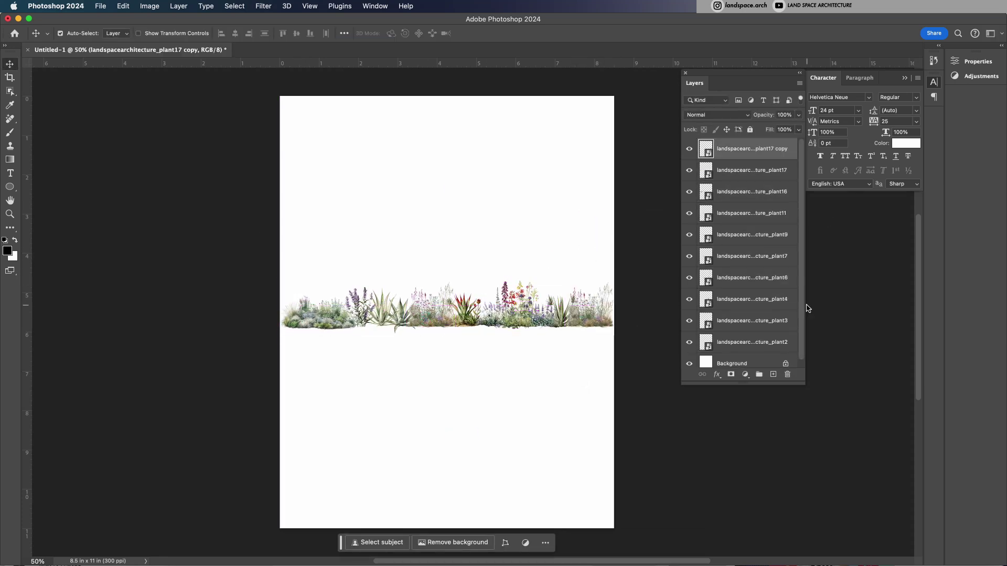
{"action": "key", "text": "ctrl+alt+a"}
{"action": "key", "text": "ctrl+g"}
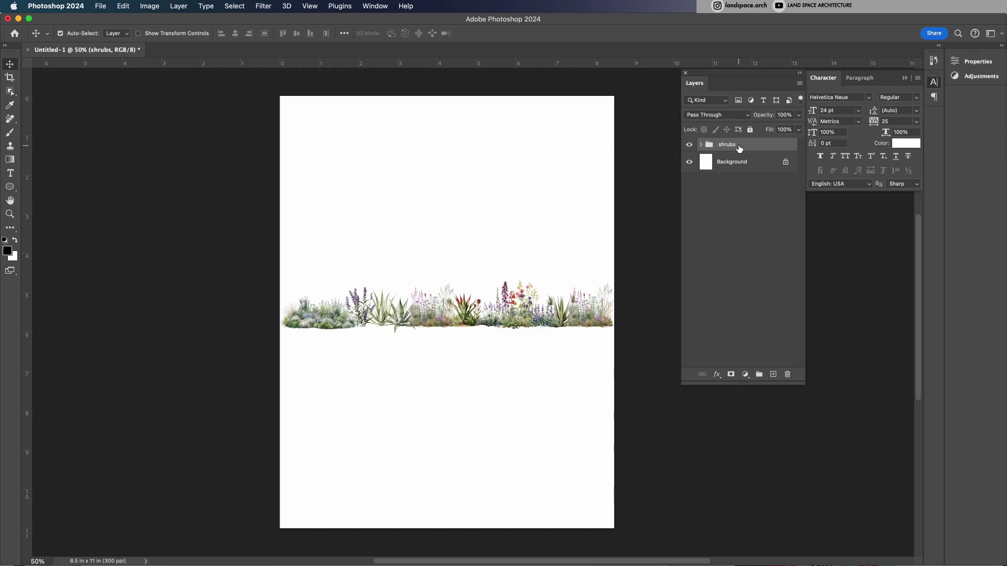
Duplicate the shrubs group, merge 'shrubs copy' into one layer, and nudge it down-right
{"action": "left_click_drag", "start_coordinate": [739, 148], "coordinate": [739, 156]}
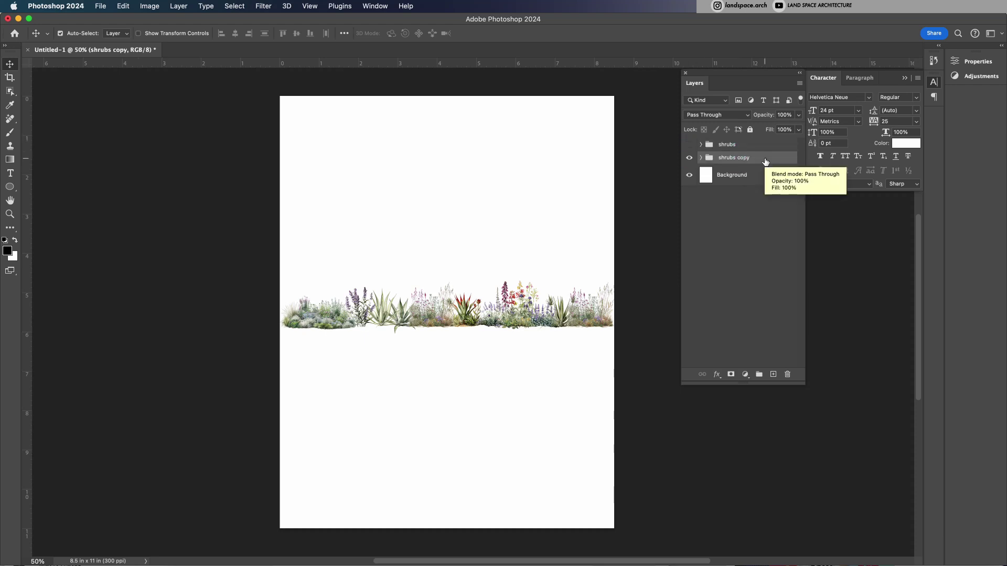
{"action": "right_click", "coordinate": [765, 161]}
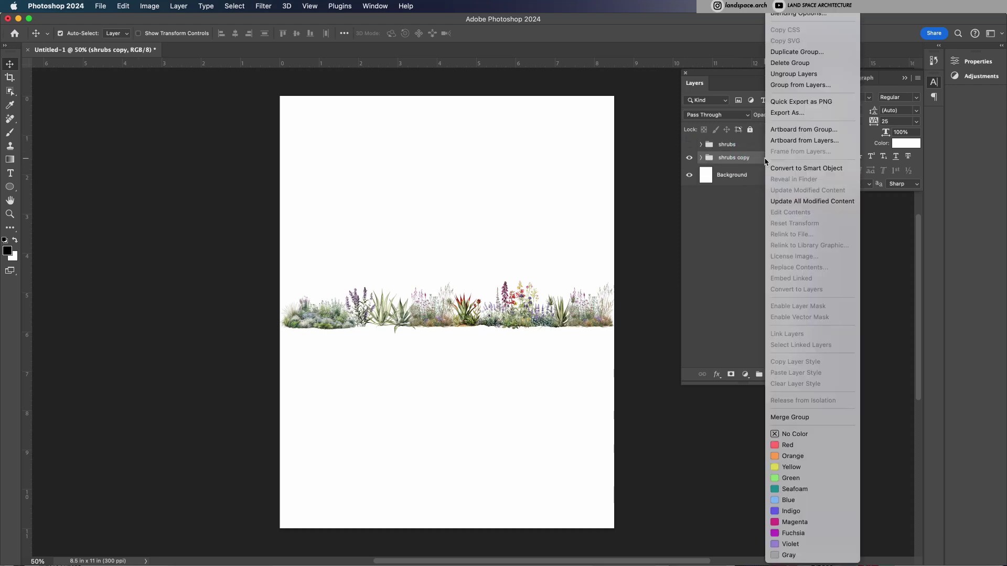
{"action": "left_click", "coordinate": [799, 420]}
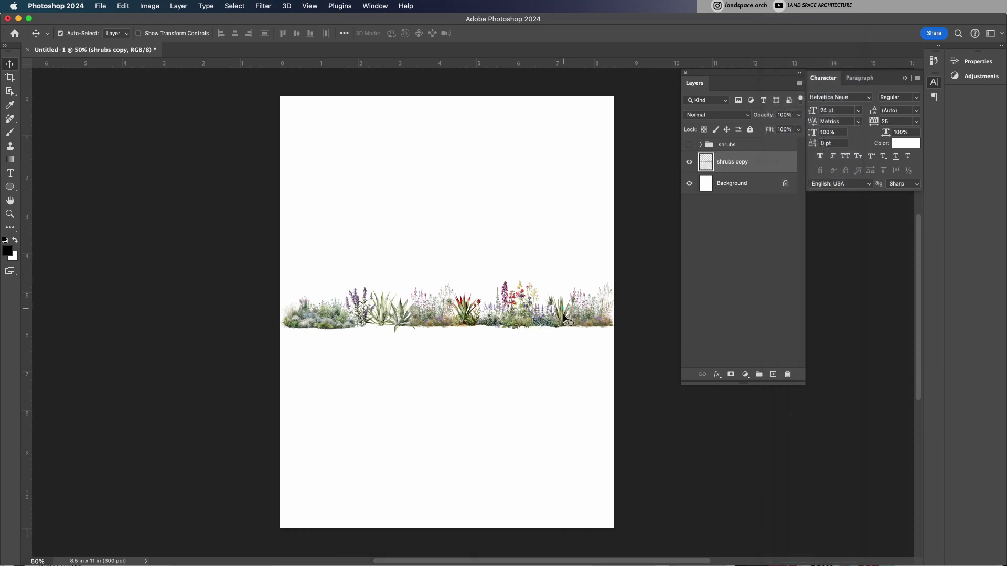
{"action": "left_click_drag", "start_coordinate": [572, 315], "coordinate": [556, 328]}
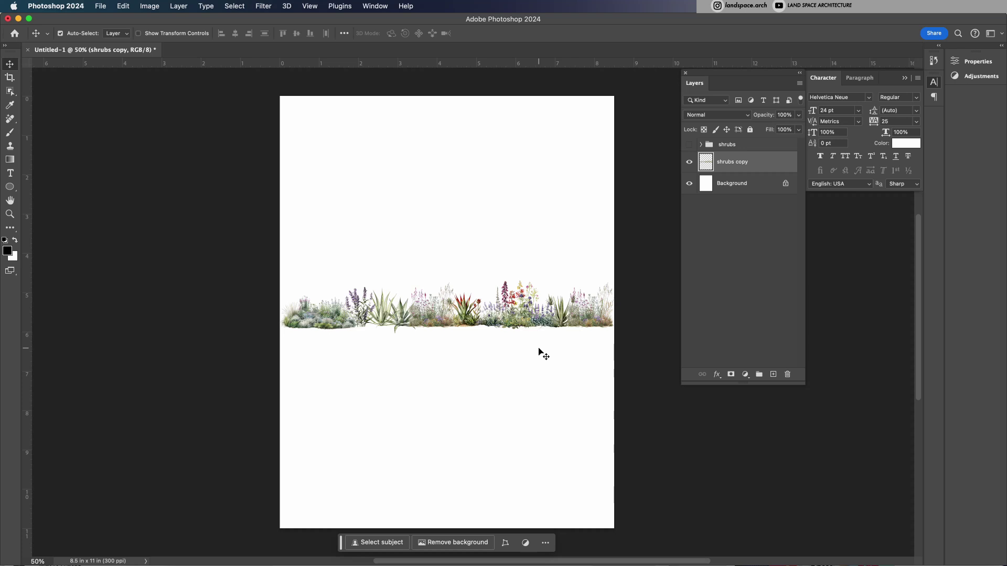
Apply a 1:1 square crop and drag the shrubs copy row up toward the top edge
{"action": "key", "text": "c"}
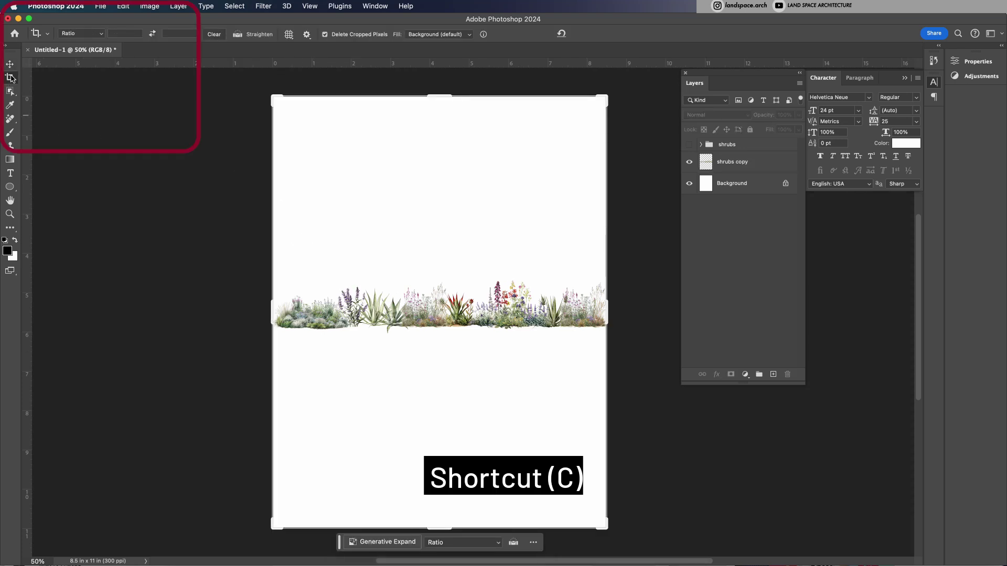
{"action": "left_click", "coordinate": [103, 34]}
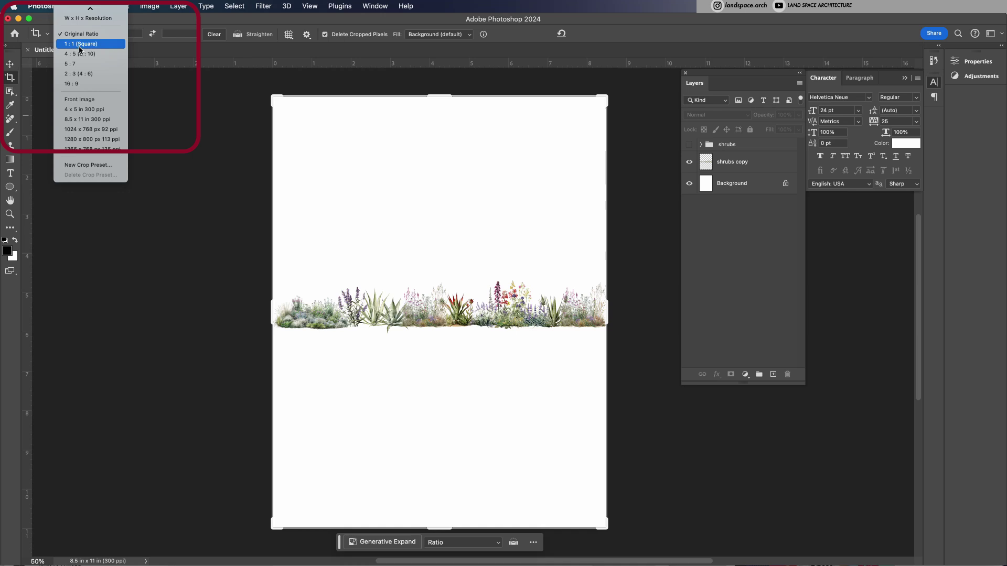
{"action": "left_click", "coordinate": [81, 45]}
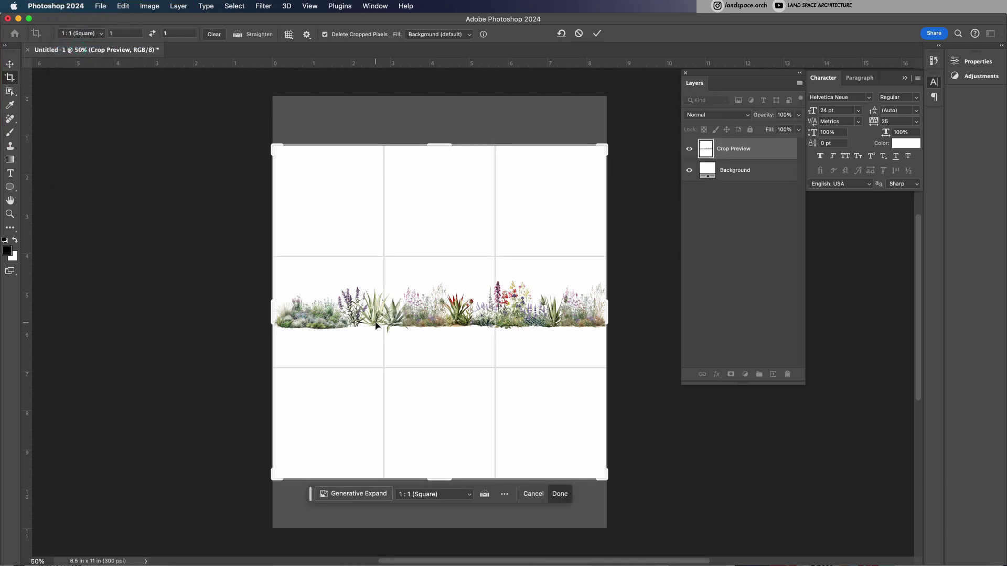
{"action": "key", "text": "Return"}
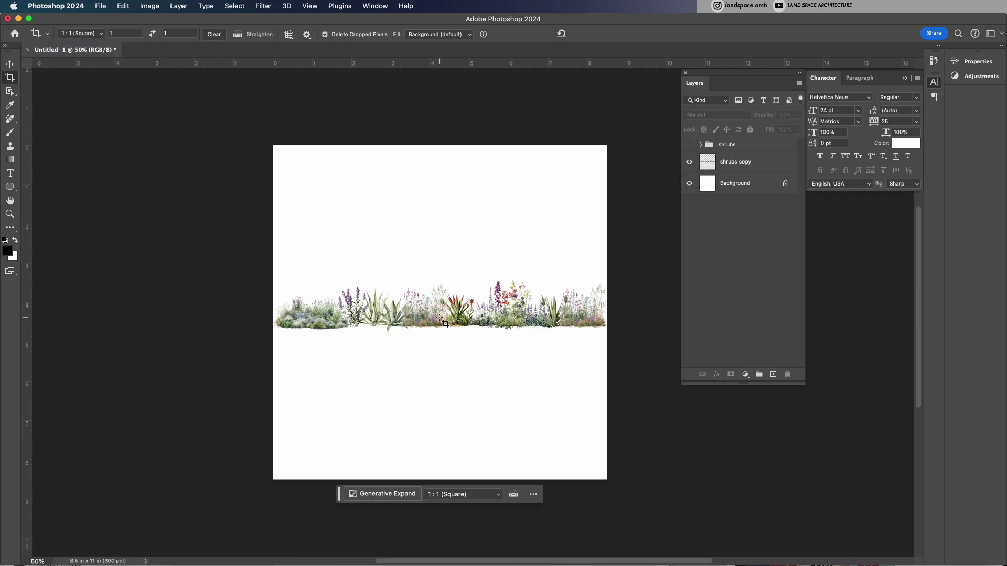
{"action": "key", "text": "v"}
{"action": "left_click_drag", "start_coordinate": [438, 319], "coordinate": [445, 214]}
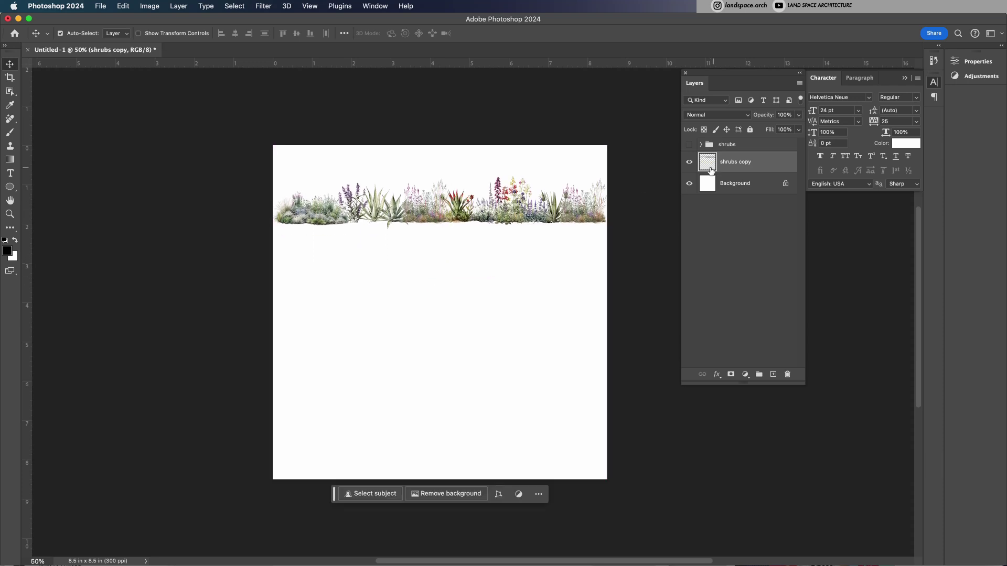
Flip the shrubs copy row vertically with Free Transform and nudge it upward
{"action": "key", "text": "ctrl+t"}
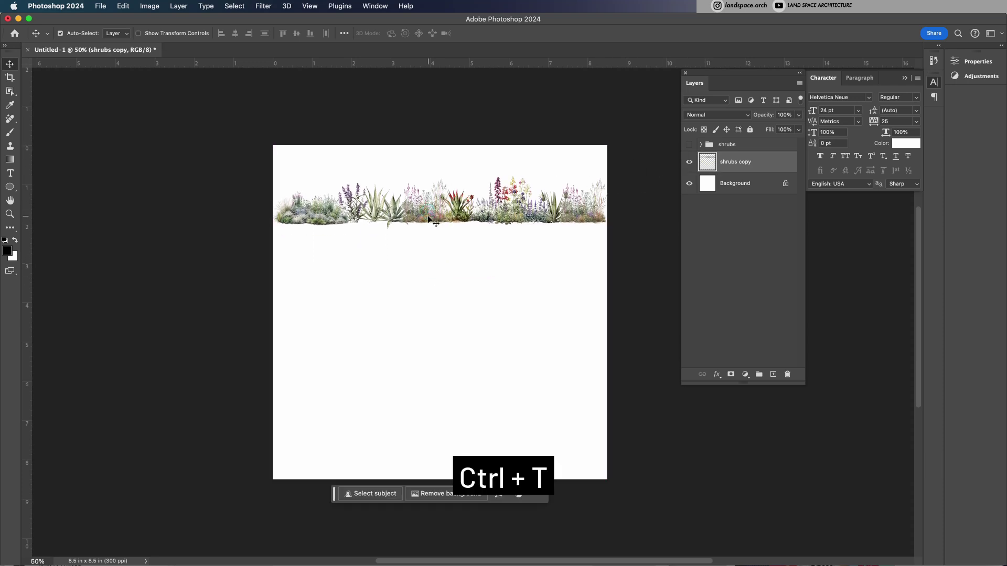
{"action": "key", "text": "ctrl+t"}
{"action": "left_click_drag", "start_coordinate": [439, 174], "coordinate": [448, 336]}
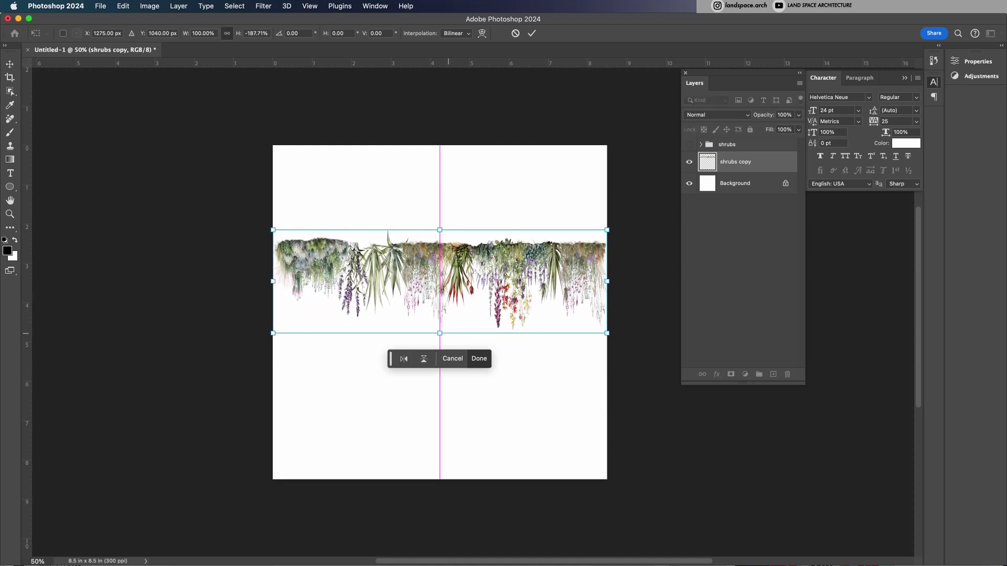
{"action": "key", "text": "Return"}
{"action": "left_click_drag", "start_coordinate": [438, 252], "coordinate": [439, 231]}
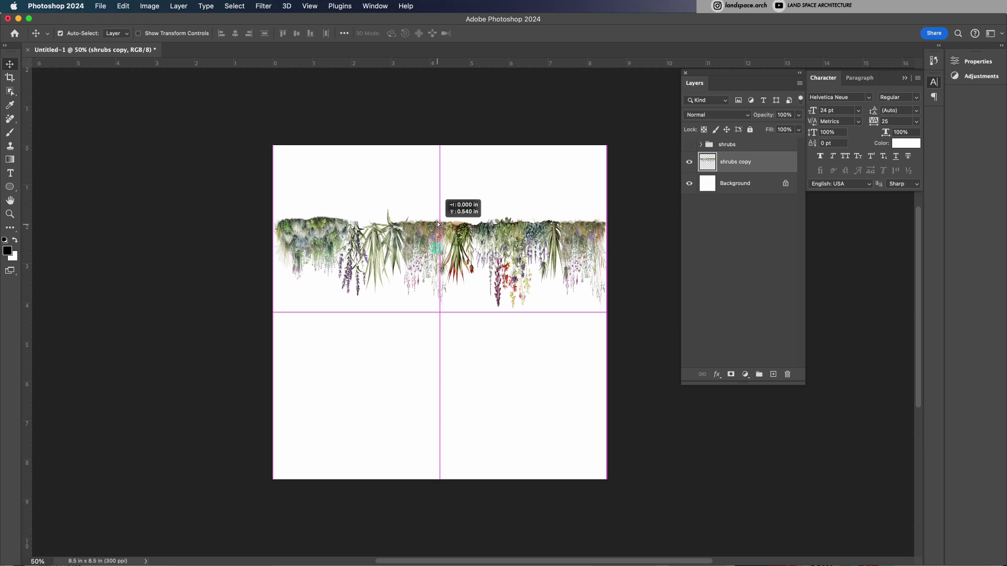
Apply Polar Coordinates (Rectangular to Polar) to bend the shrub strip into a wreath
{"action": "left_click", "coordinate": [264, 7]}
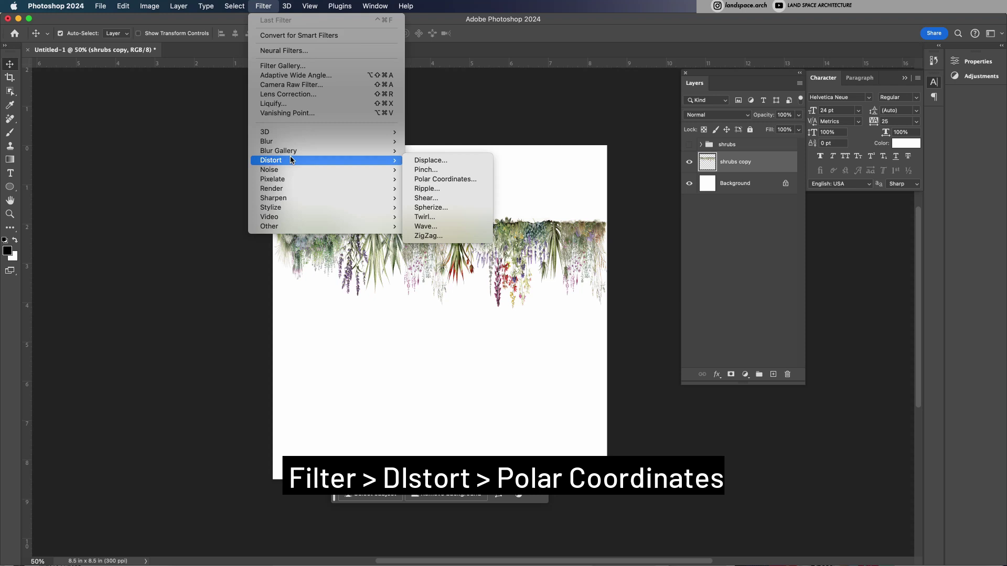
{"action": "mouse_move", "coordinate": [270, 161]}
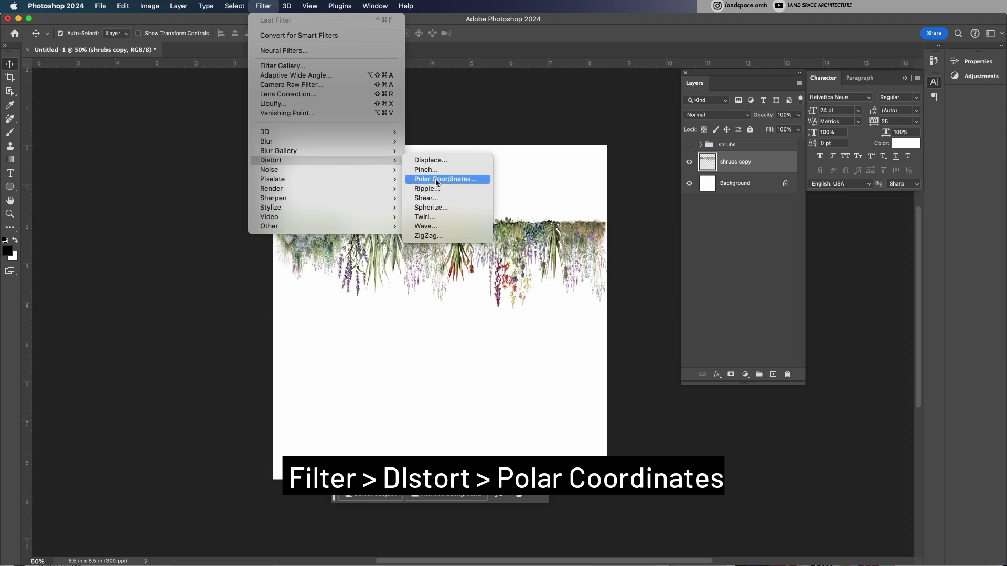
{"action": "left_click", "coordinate": [488, 178]}
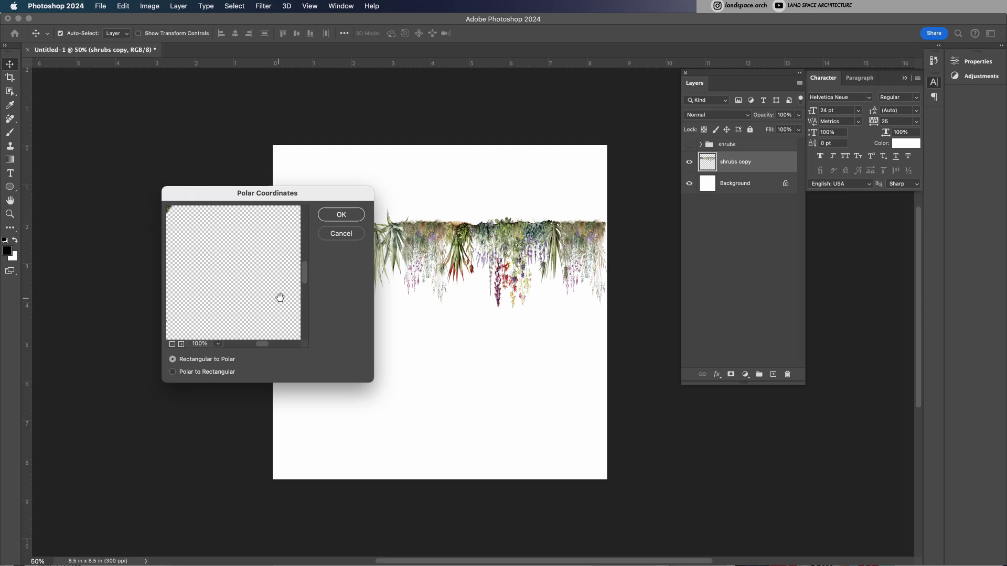
{"action": "left_click", "coordinate": [172, 344]}
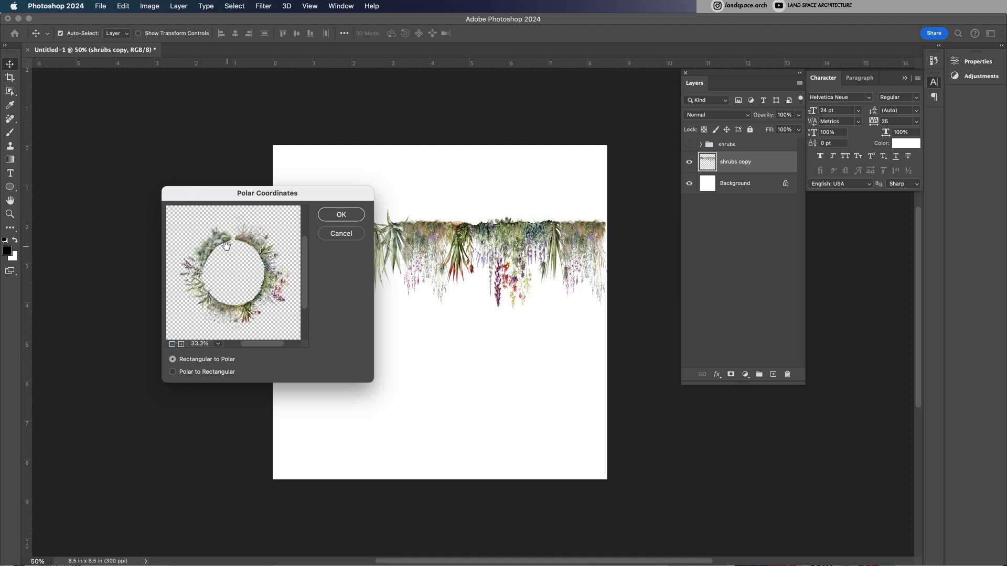
{"action": "left_click", "coordinate": [340, 217]}
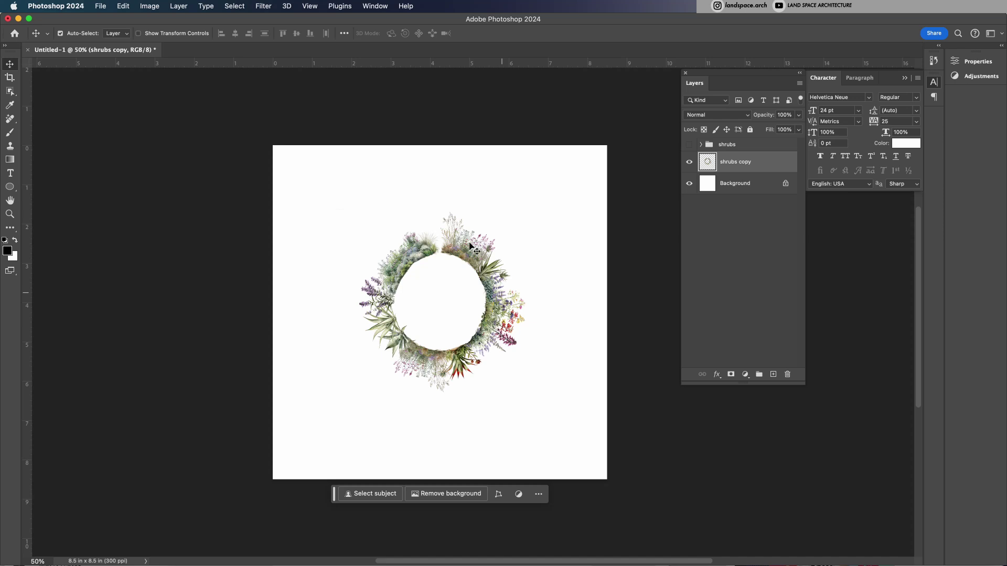
Undo the wrap, widen the strip to the page edge, move it down, and re-wrap it
{"action": "key", "text": "ctrl+z"}
{"action": "key", "text": "ctrl+t"}
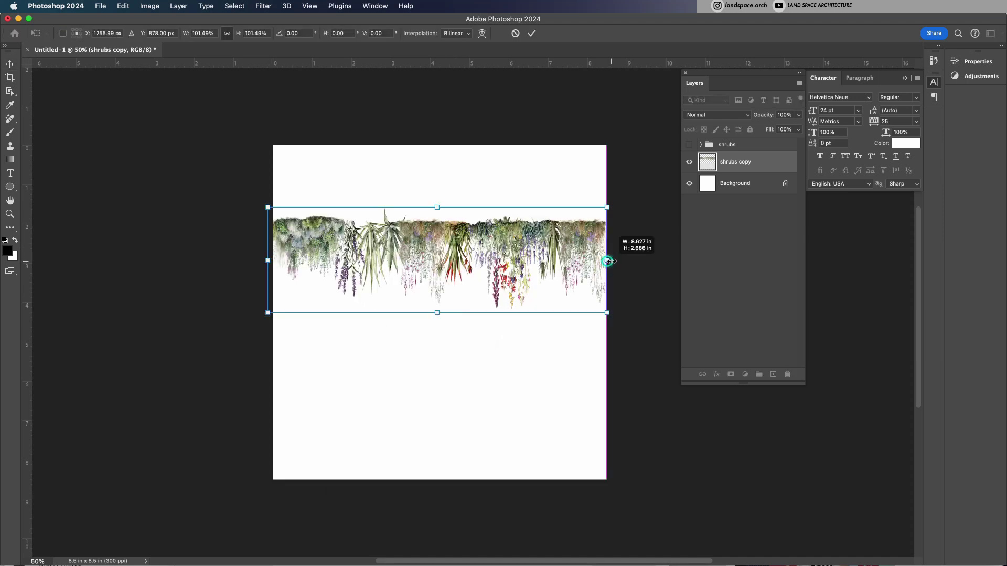
{"action": "left_click_drag", "start_coordinate": [606, 261], "coordinate": [613, 261]}
{"action": "key", "text": "Return"}
{"action": "left_click_drag", "start_coordinate": [510, 233], "coordinate": [510, 305]}
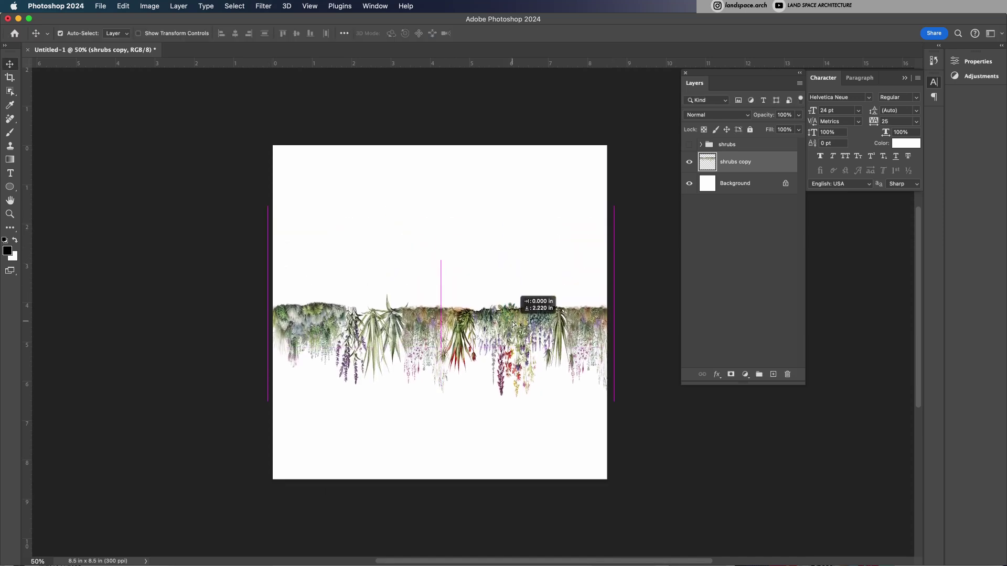
{"action": "left_click", "coordinate": [263, 6]}
{"action": "mouse_move", "coordinate": [279, 150]}
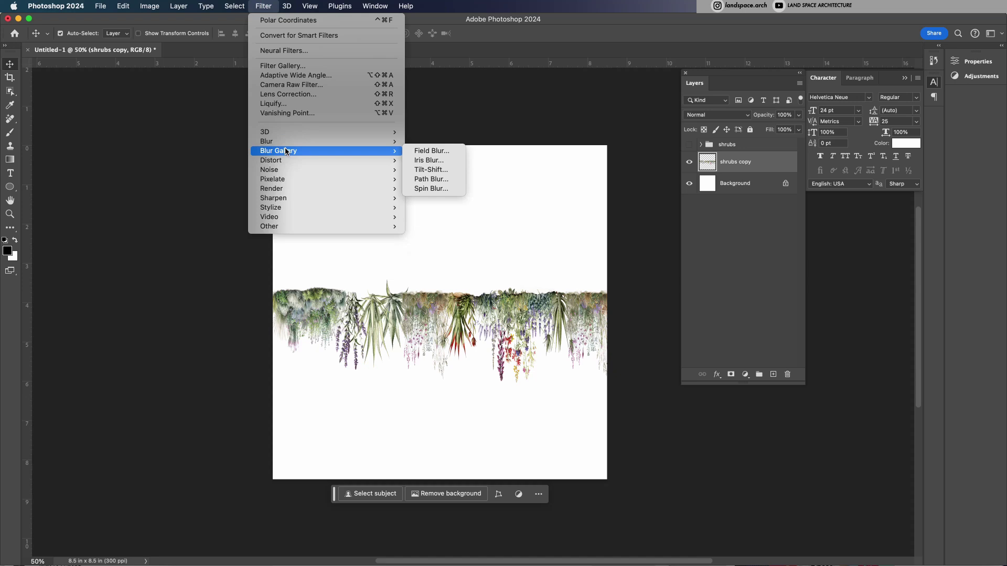
{"action": "left_click", "coordinate": [448, 179]}
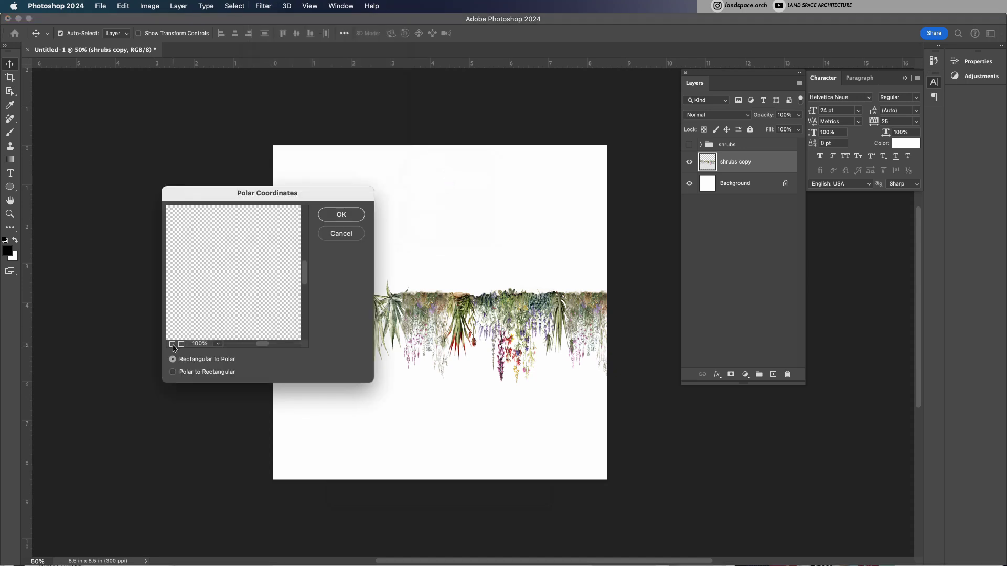
{"action": "left_click", "coordinate": [340, 215]}
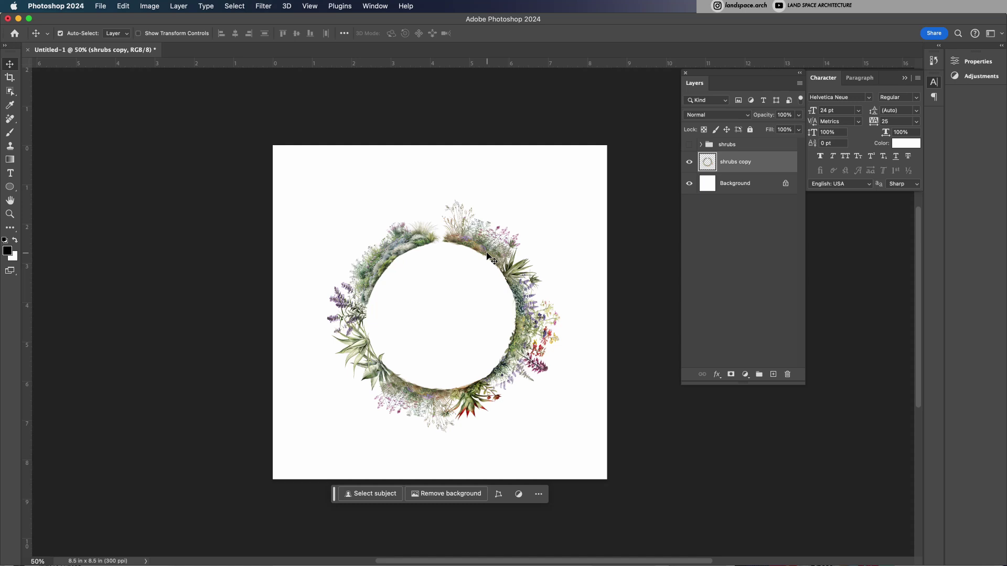
Undo again, lower the strip further, and reapply Polar Coordinates
{"action": "key", "text": "super+z"}
{"action": "key", "text": "super+t"}
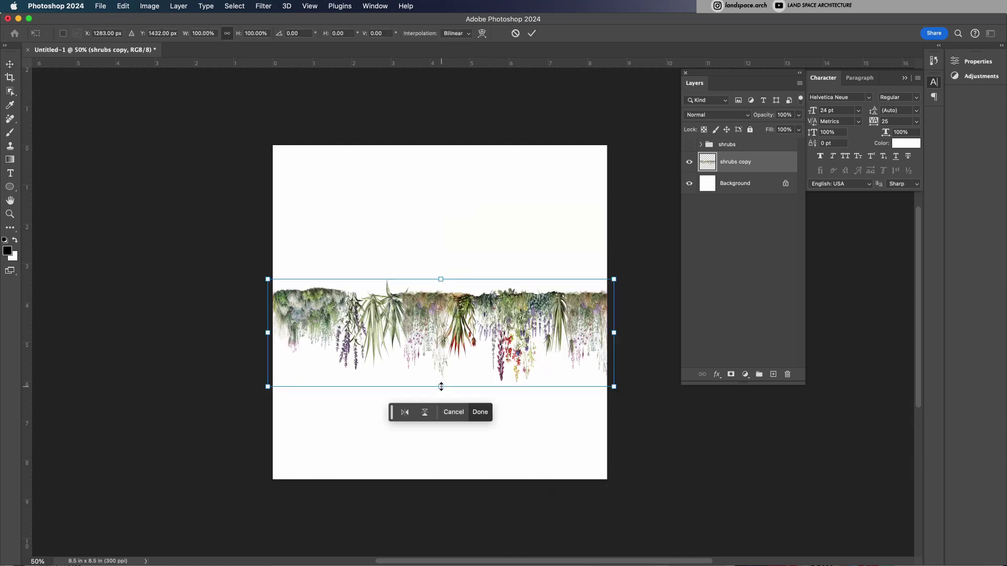
{"action": "left_click_drag", "start_coordinate": [445, 325], "coordinate": [445, 394]}
{"action": "key", "text": "Return"}
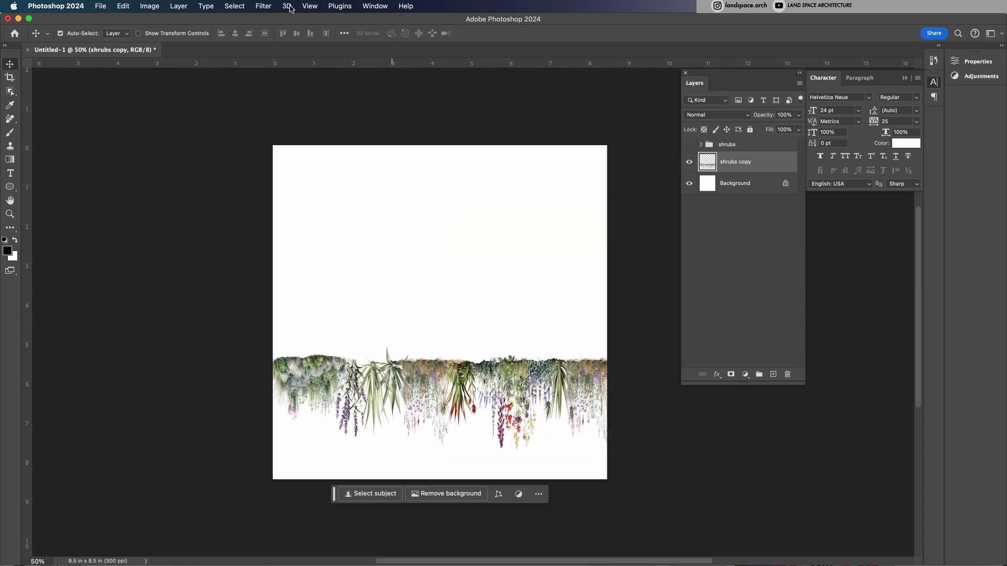
{"action": "left_click", "coordinate": [263, 6]}
{"action": "left_click", "coordinate": [474, 181]}
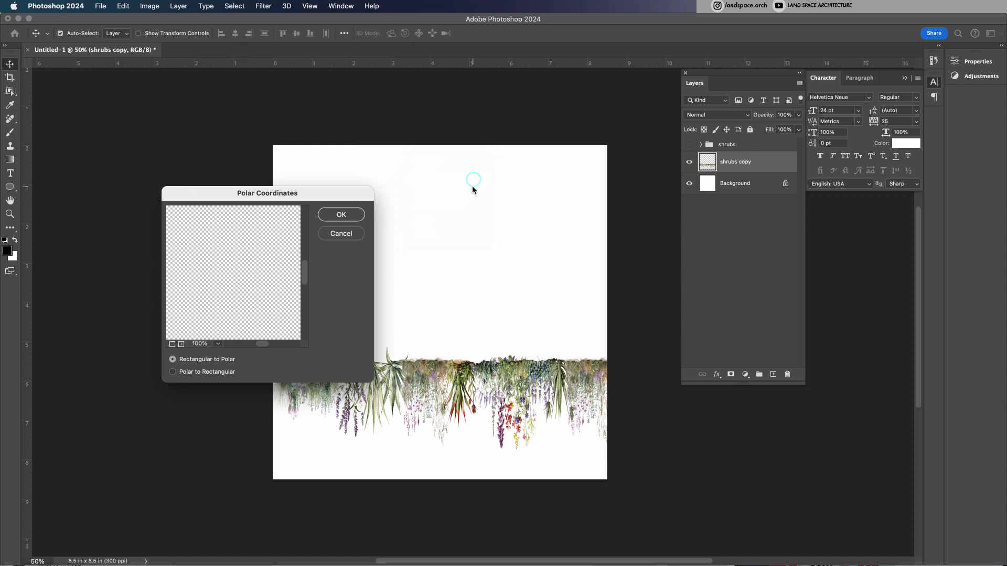
{"action": "left_click", "coordinate": [172, 345]}
{"action": "left_click", "coordinate": [352, 217]}
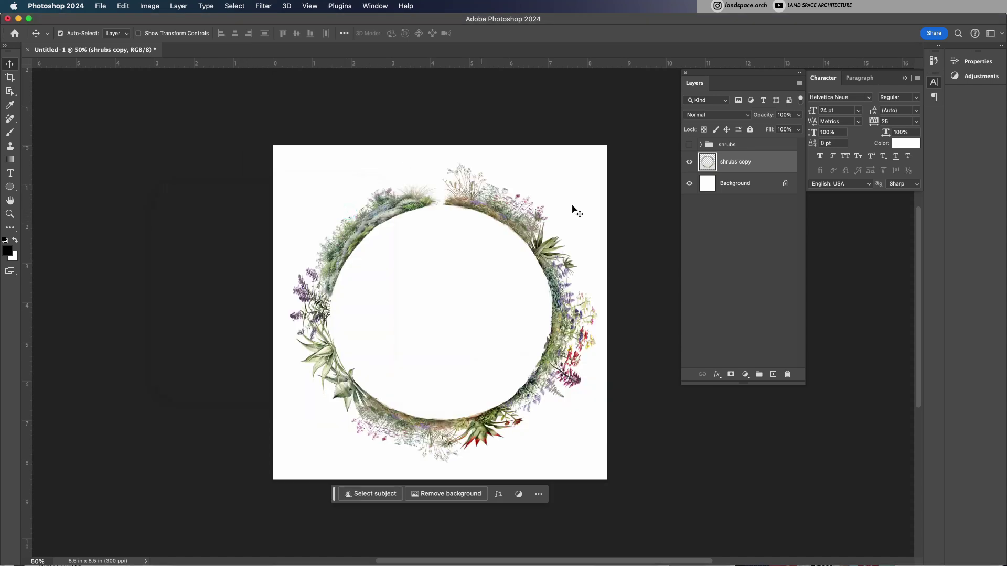
Undo, move the strip near the top, squash it vertically, and wrap it into a ring
{"action": "key", "text": "super+z"}
{"action": "left_click_drag", "start_coordinate": [452, 377], "coordinate": [449, 246]}
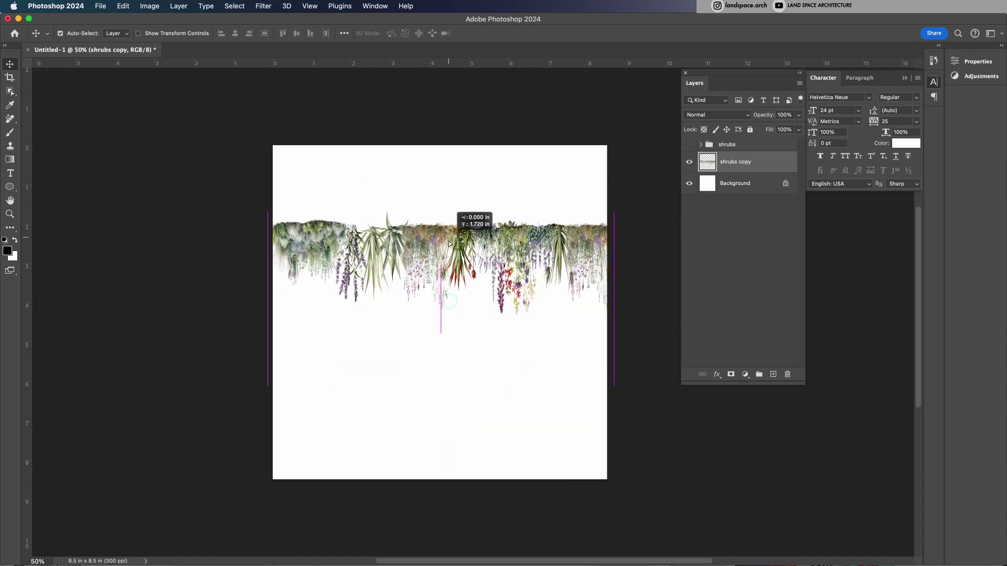
{"action": "key", "text": "super+t"}
{"action": "left_click_drag", "start_coordinate": [442, 322], "coordinate": [444, 311]}
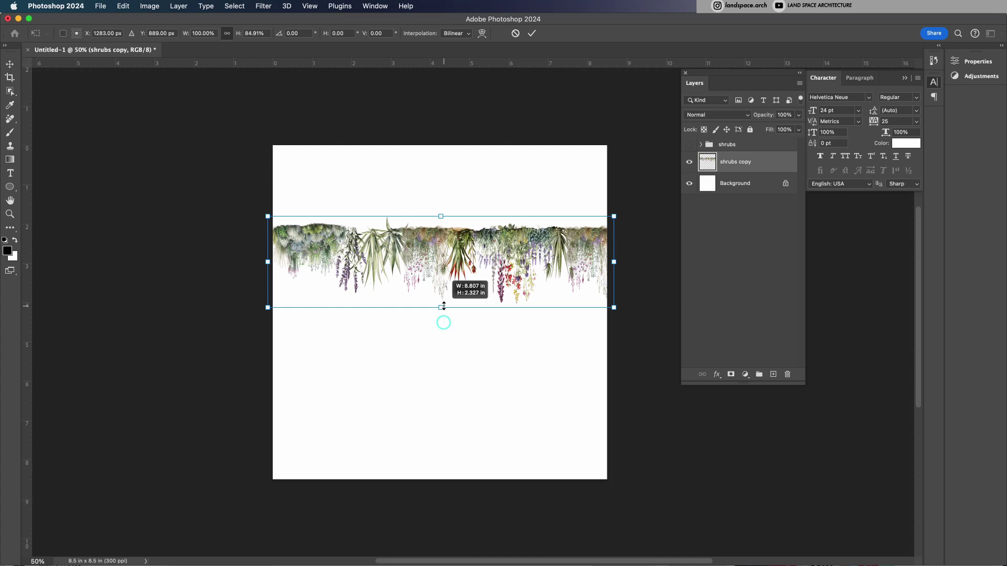
{"action": "key", "text": "Return"}
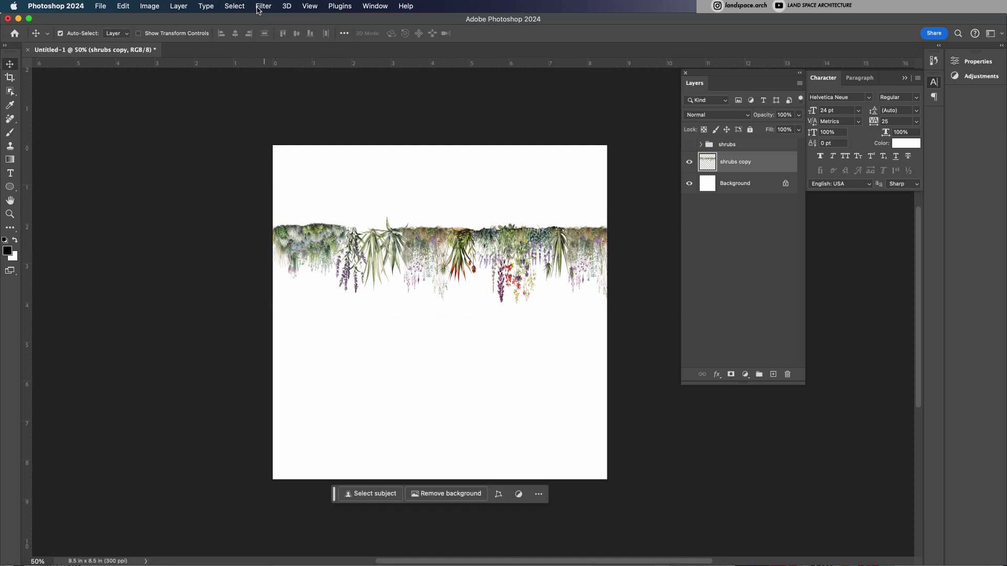
{"action": "left_click", "coordinate": [260, 7]}
{"action": "mouse_move", "coordinate": [271, 160]}
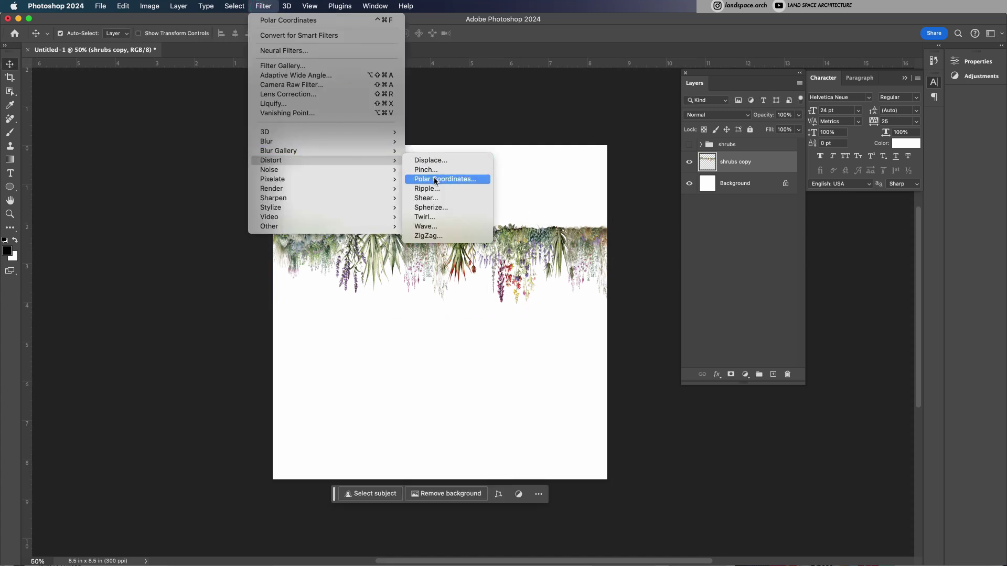
{"action": "left_click", "coordinate": [439, 181]}
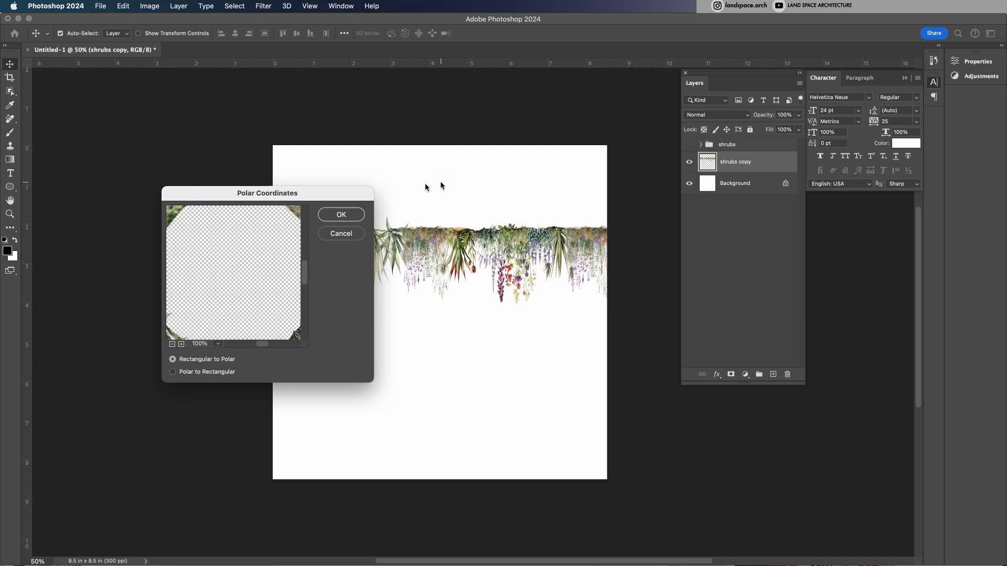
{"action": "left_click", "coordinate": [171, 345]}
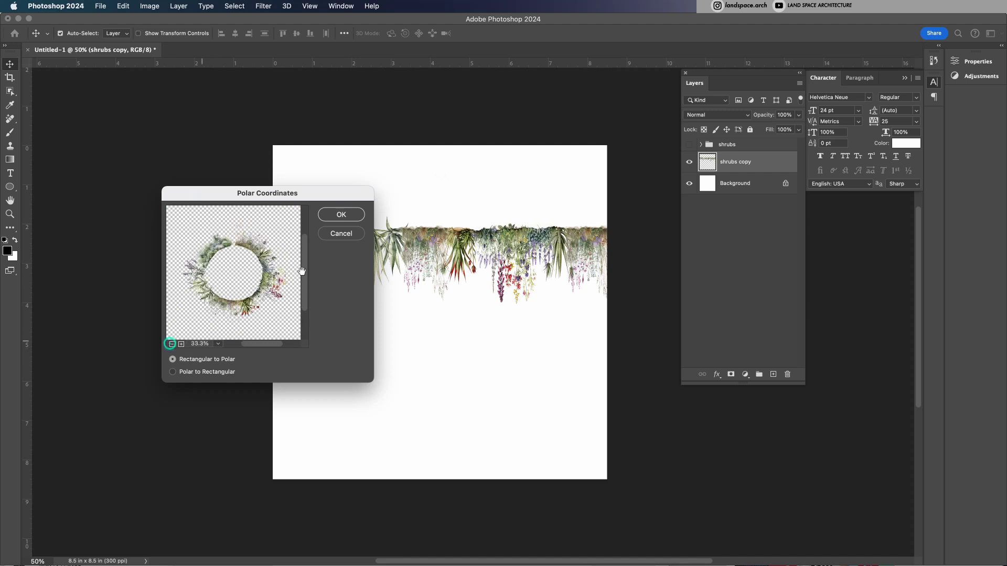
{"action": "left_click", "coordinate": [343, 215]}
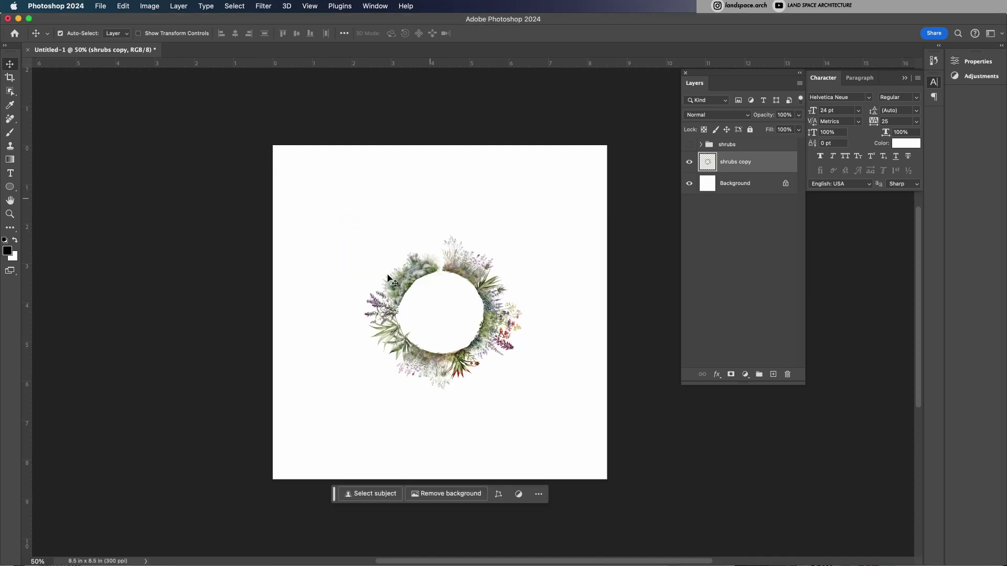
{"action": "key", "text": "ctrl+t"}
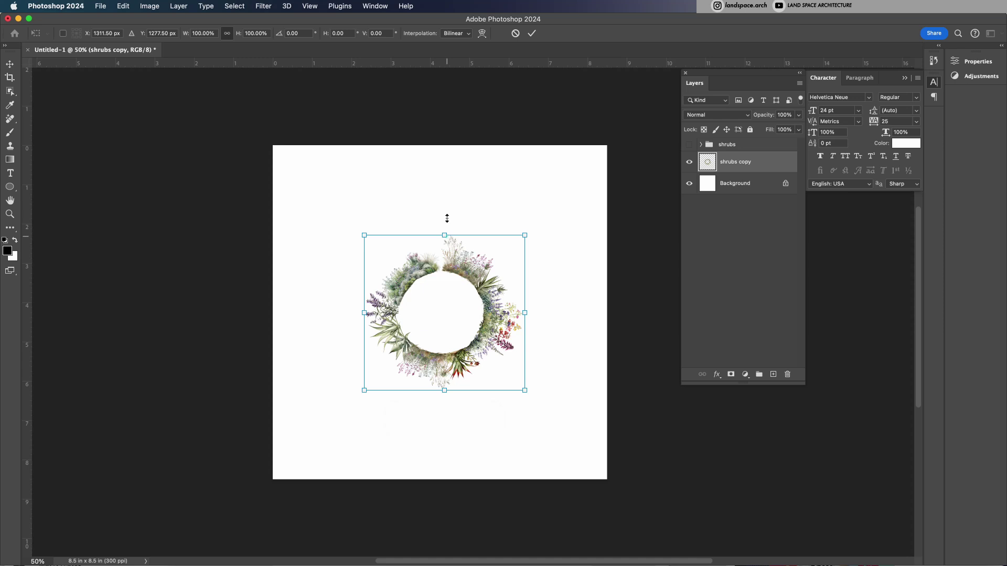
Enlarge the shrub ring and place a tilted tree image at its upper right
{"action": "left_click_drag", "start_coordinate": [446, 233], "coordinate": [447, 200]}
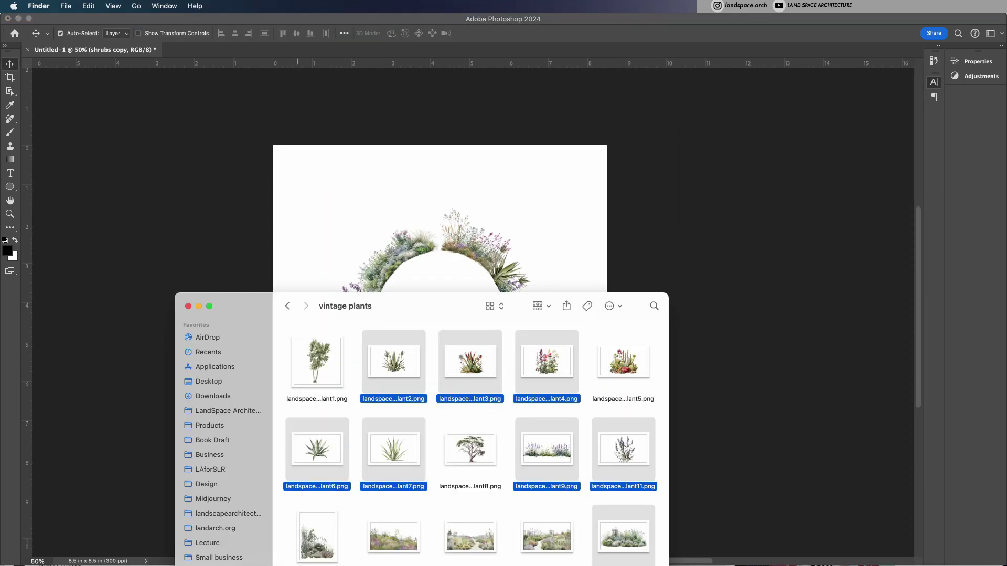
{"action": "mouse_move", "coordinate": [319, 358]}
{"action": "left_mouse_down"}
{"action": "mouse_move", "coordinate": [449, 198]}
{"action": "mouse_move", "coordinate": [451, 146]}
{"action": "mouse_move", "coordinate": [440, 377]}
{"action": "left_mouse_up"}
{"action": "left_click_drag", "start_coordinate": [440, 425], "coordinate": [500, 222]}
{"action": "mouse_move", "coordinate": [574, 168]}
{"action": "left_mouse_down"}
{"action": "mouse_move", "coordinate": [596, 198]}
{"action": "mouse_move", "coordinate": [572, 186]}
{"action": "left_mouse_up"}
{"action": "key", "text": "Return"}
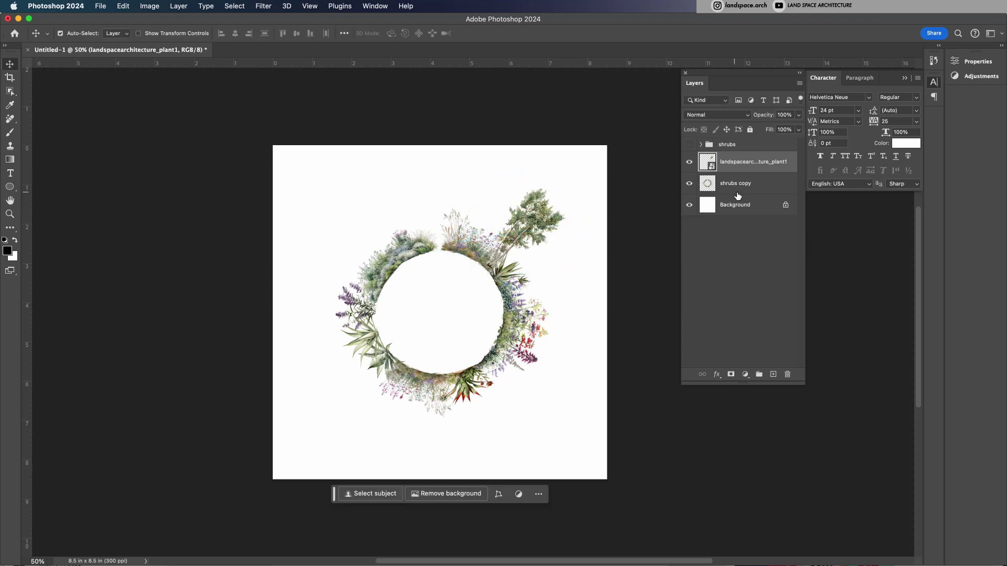
Add another plant image, scaled and set upright below the ring
{"action": "key", "text": "super+Tab"}
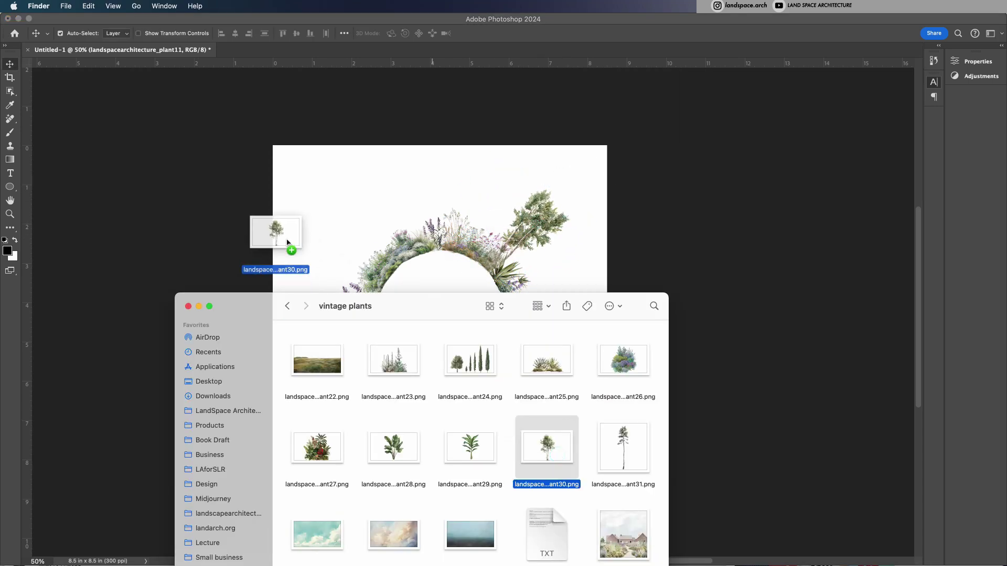
{"action": "left_click_drag", "start_coordinate": [557, 457], "coordinate": [289, 231]}
{"action": "mouse_move", "coordinate": [438, 213]}
{"action": "left_mouse_down"}
{"action": "mouse_move", "coordinate": [443, 307]}
{"action": "mouse_move", "coordinate": [433, 286]}
{"action": "mouse_move", "coordinate": [377, 398]}
{"action": "left_mouse_up"}
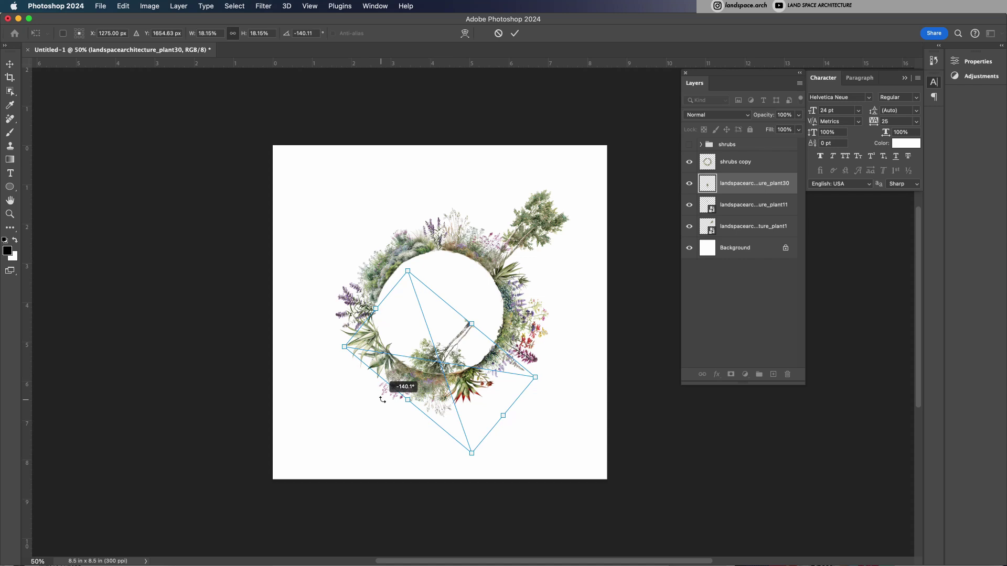
{"action": "mouse_move", "coordinate": [421, 362]}
{"action": "left_mouse_down"}
{"action": "mouse_move", "coordinate": [343, 395]}
{"action": "mouse_move", "coordinate": [390, 397]}
{"action": "left_mouse_up"}
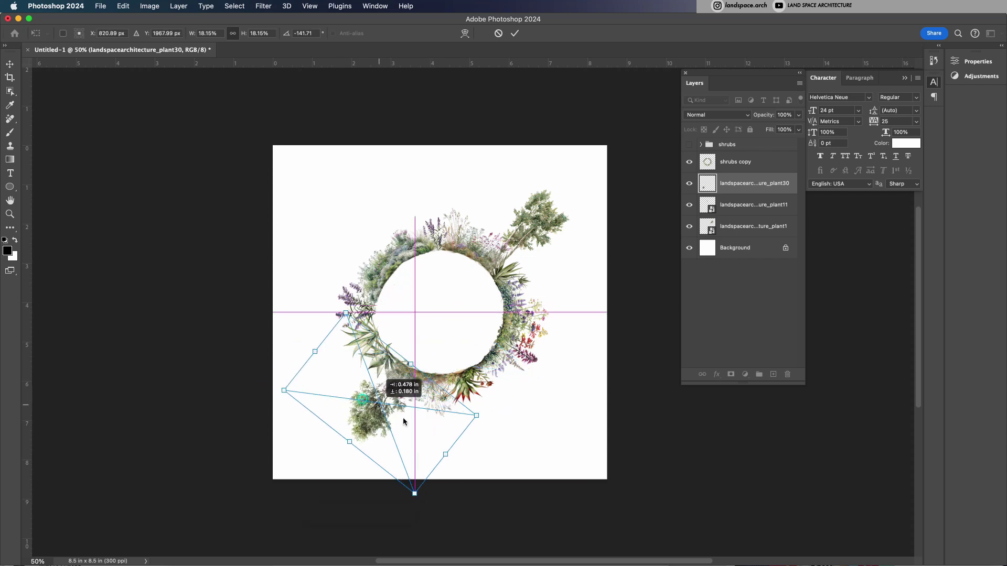
{"action": "left_click_drag", "start_coordinate": [519, 290], "coordinate": [484, 300]}
{"action": "key", "text": "Return"}
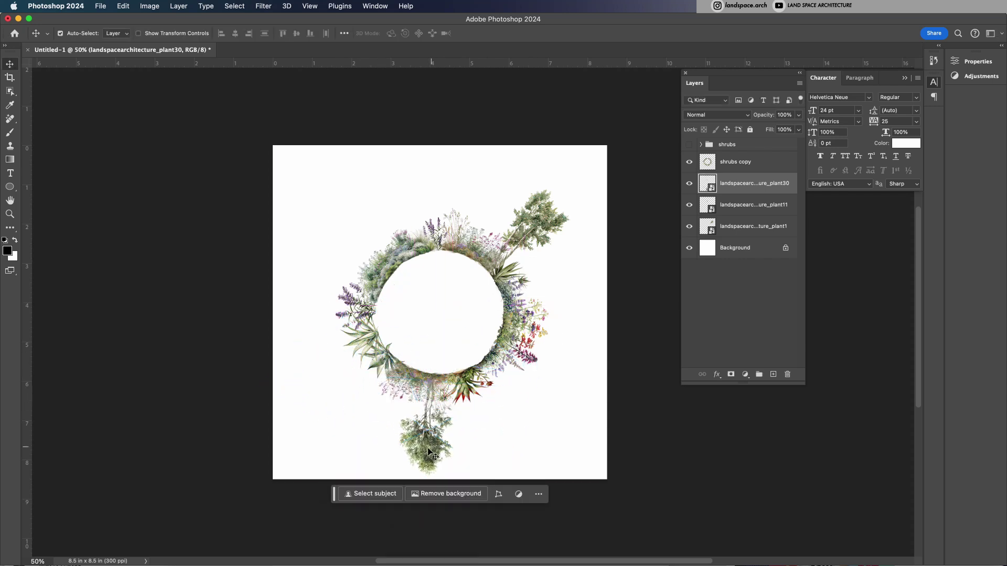
{"action": "left_click", "coordinate": [739, 160]}
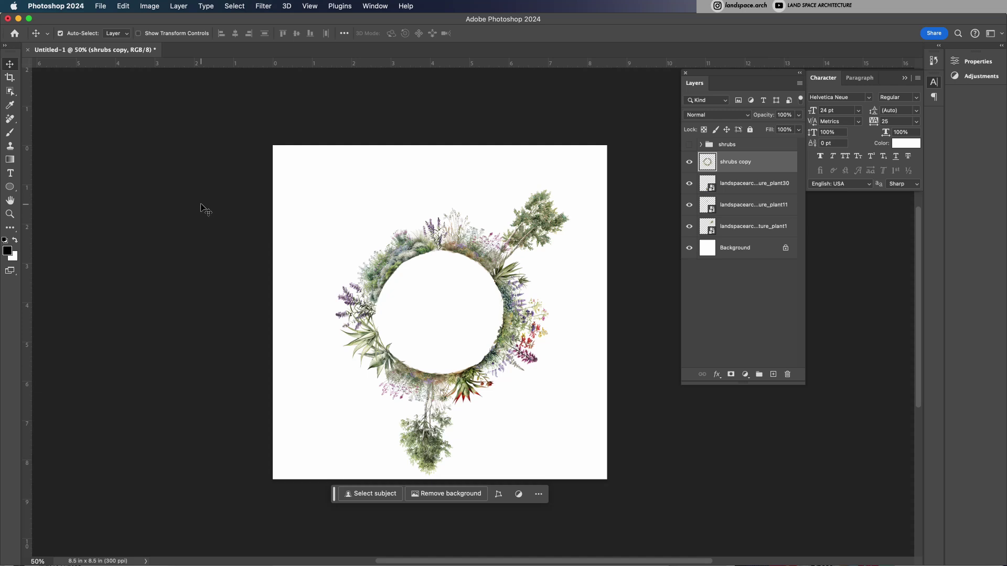
Draw a circle inside the shrub ring and centre it
{"action": "left_click", "coordinate": [10, 187]}
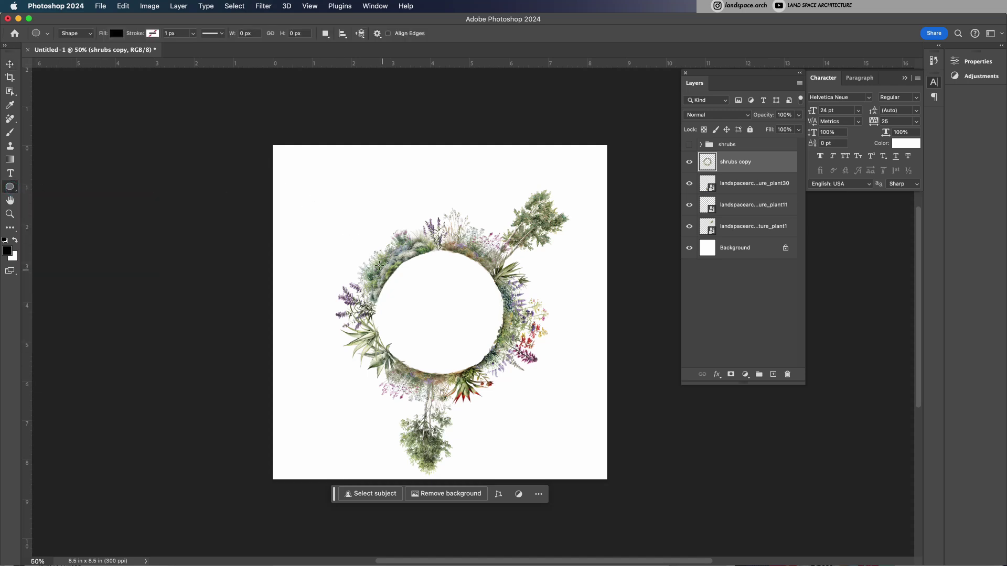
{"action": "left_click_drag", "start_coordinate": [364, 250], "coordinate": [532, 378]}
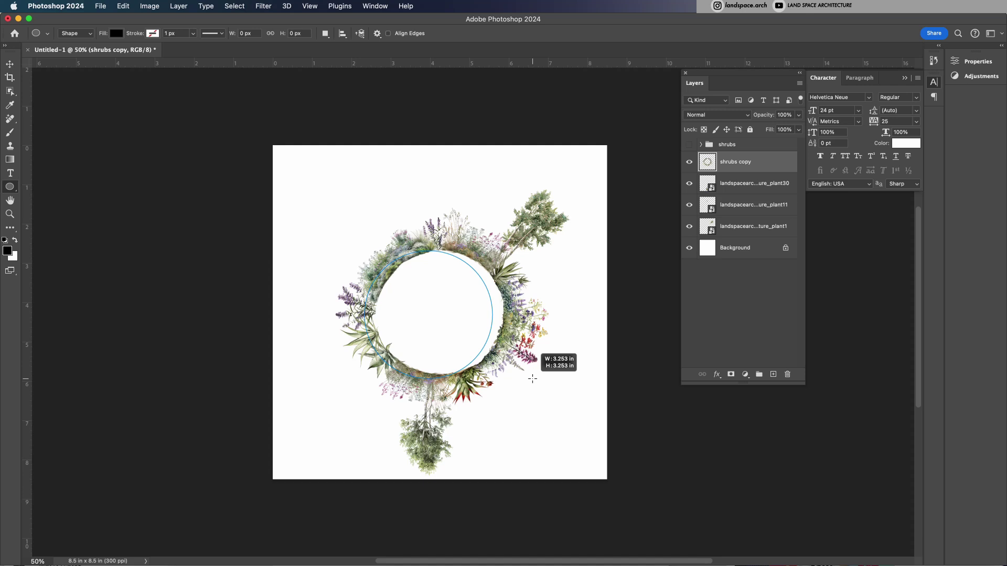
{"action": "key", "text": "v"}
{"action": "left_click_drag", "start_coordinate": [450, 337], "coordinate": [462, 337]}
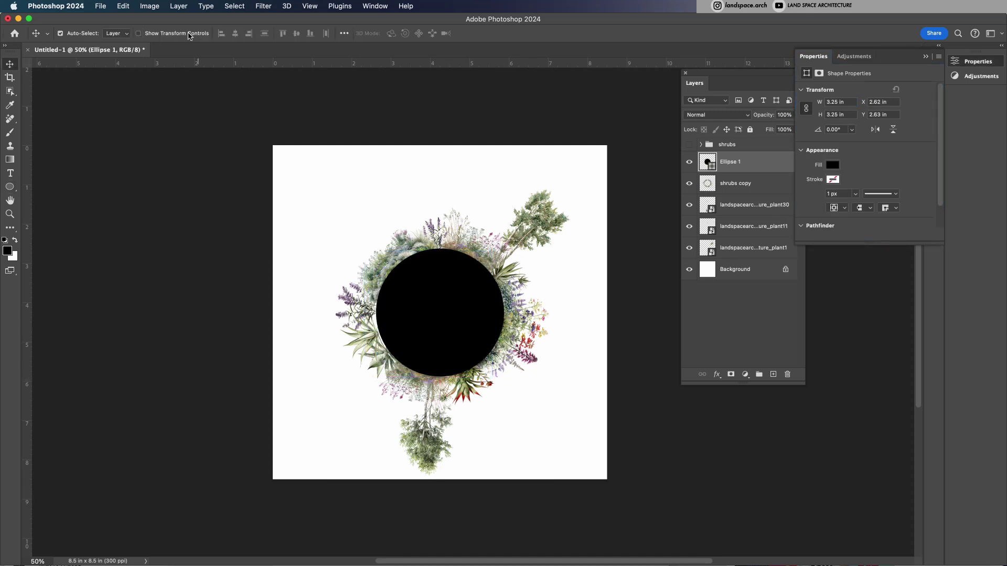
Set the circle's fill to No Color and its stroke width to 60 px
{"action": "key", "text": "p"}
{"action": "left_click", "coordinate": [116, 33]}
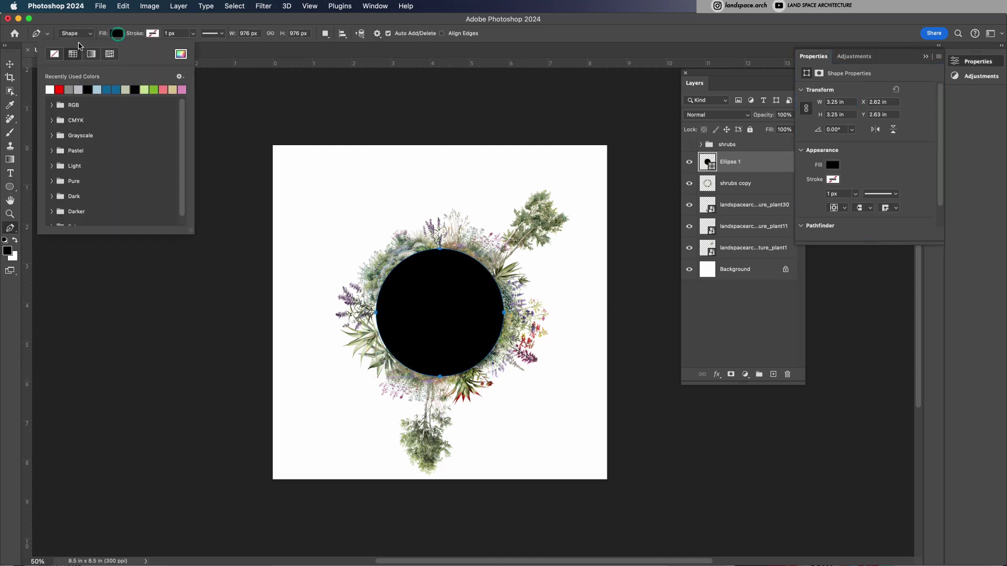
{"action": "left_click", "coordinate": [55, 57]}
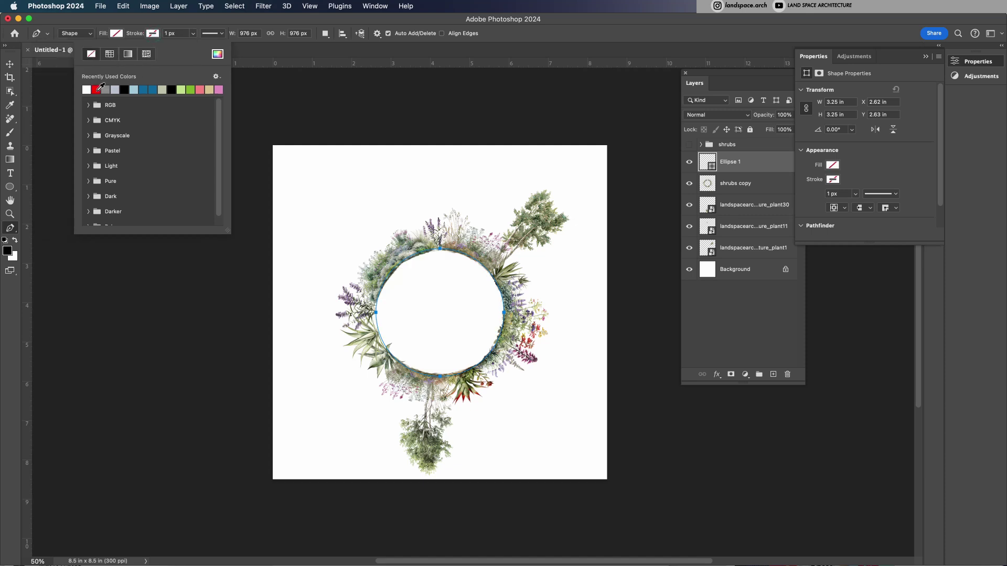
{"action": "left_click", "coordinate": [175, 33]}
{"action": "type", "text": "60"}
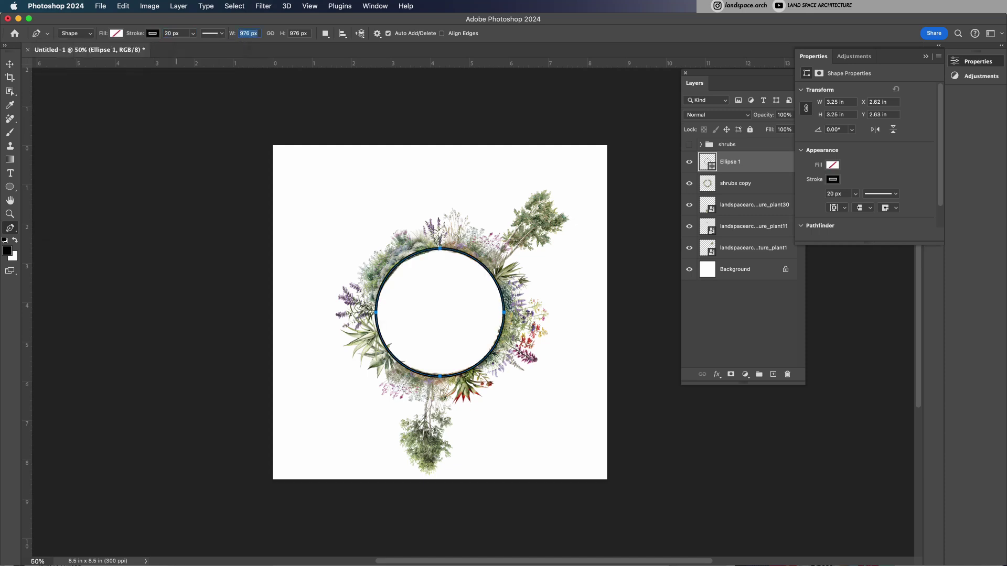
{"action": "key", "text": "Tab"}
{"action": "type", "text": "60"}
Give the circle's stroke the pink-to-blue gradient preset with the Angle gradient type
{"action": "left_click", "coordinate": [154, 33]}
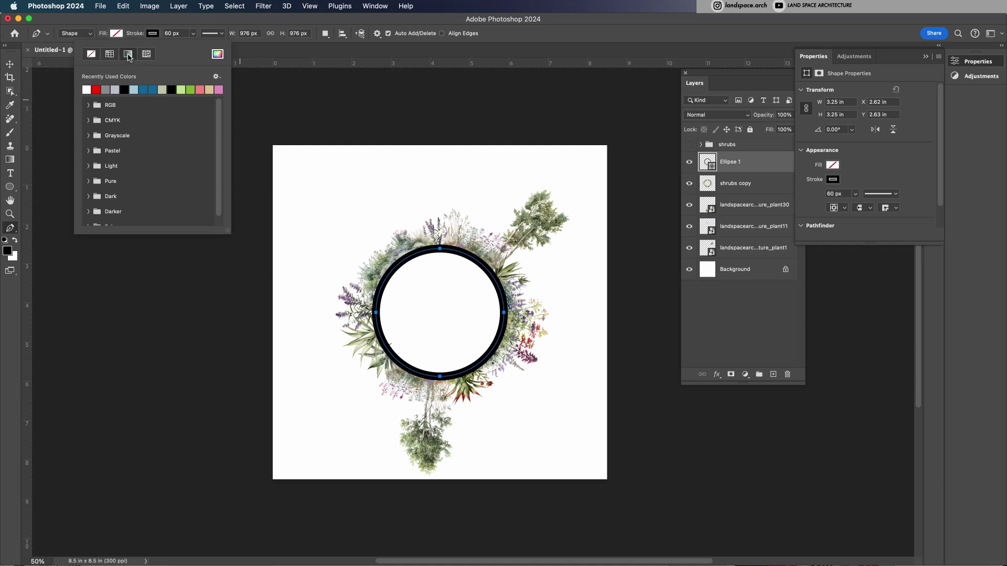
{"action": "left_click", "coordinate": [128, 54]}
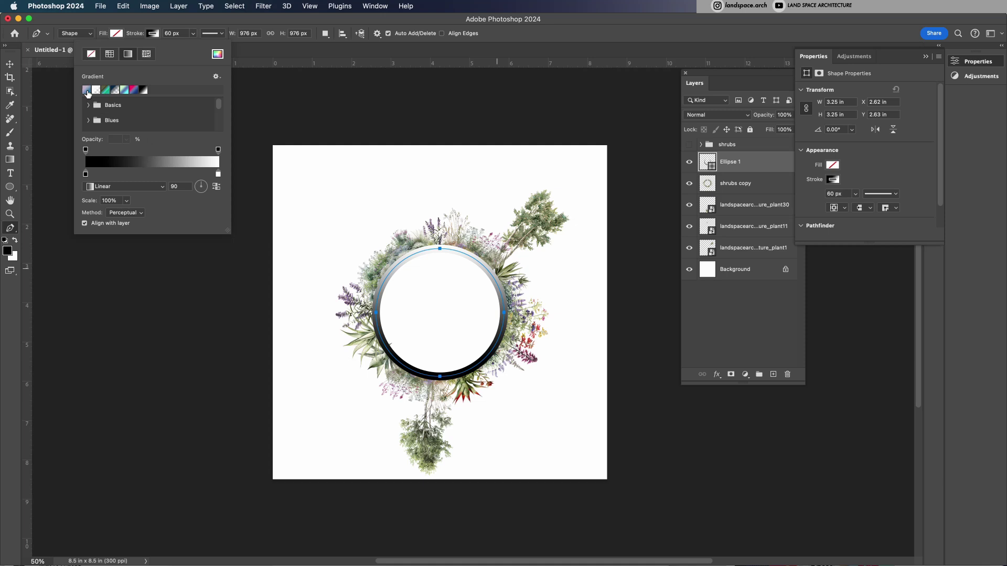
{"action": "left_click", "coordinate": [87, 90]}
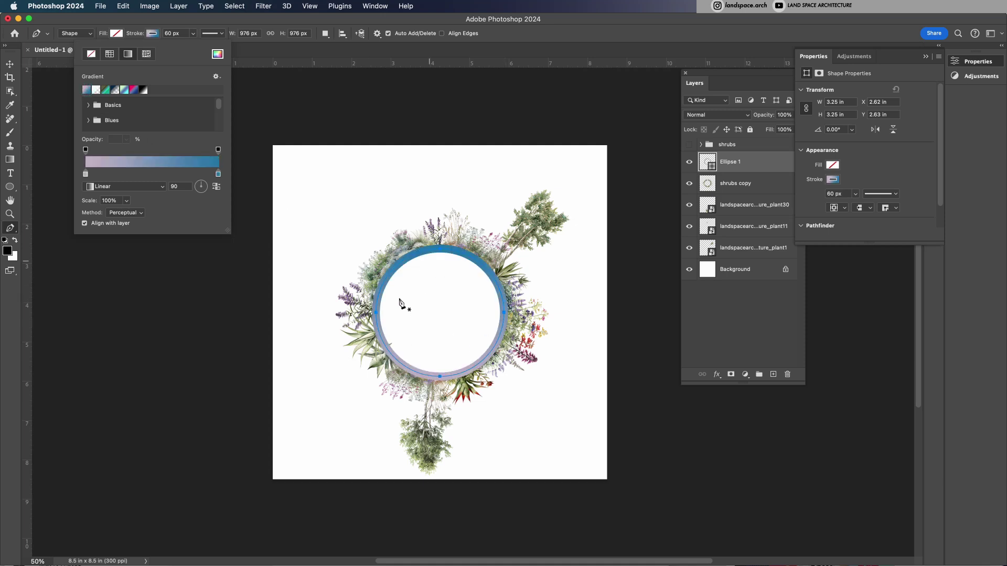
{"action": "left_click", "coordinate": [108, 190]}
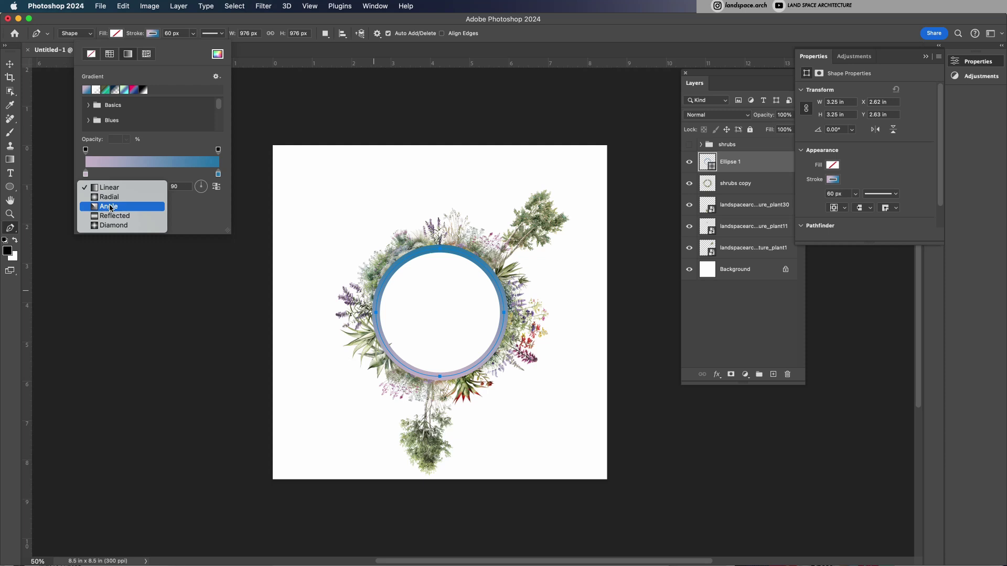
{"action": "left_click", "coordinate": [109, 206]}
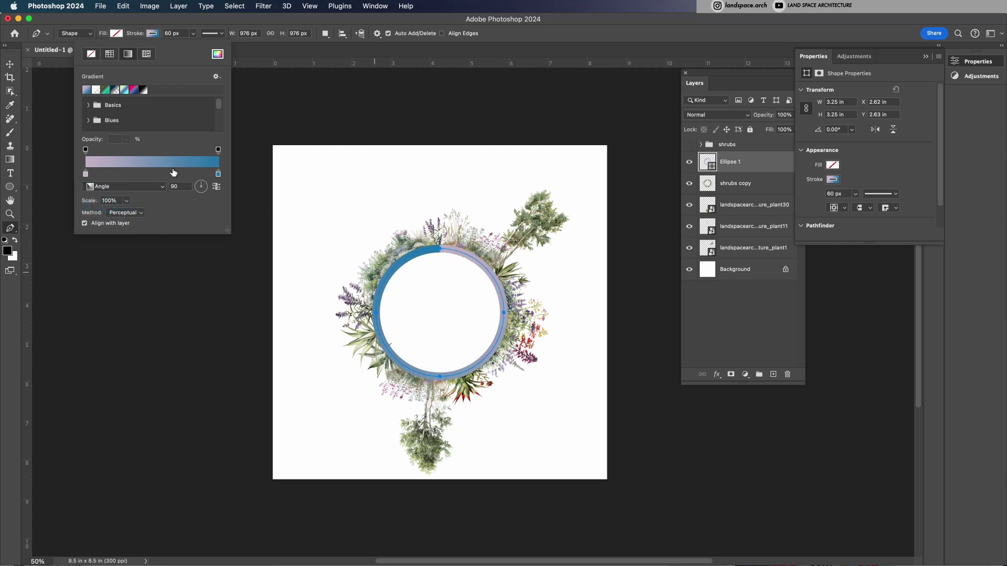
Shift the gradient blend point and set the leftmost stop to purple
{"action": "left_click_drag", "start_coordinate": [117, 177], "coordinate": [147, 180]}
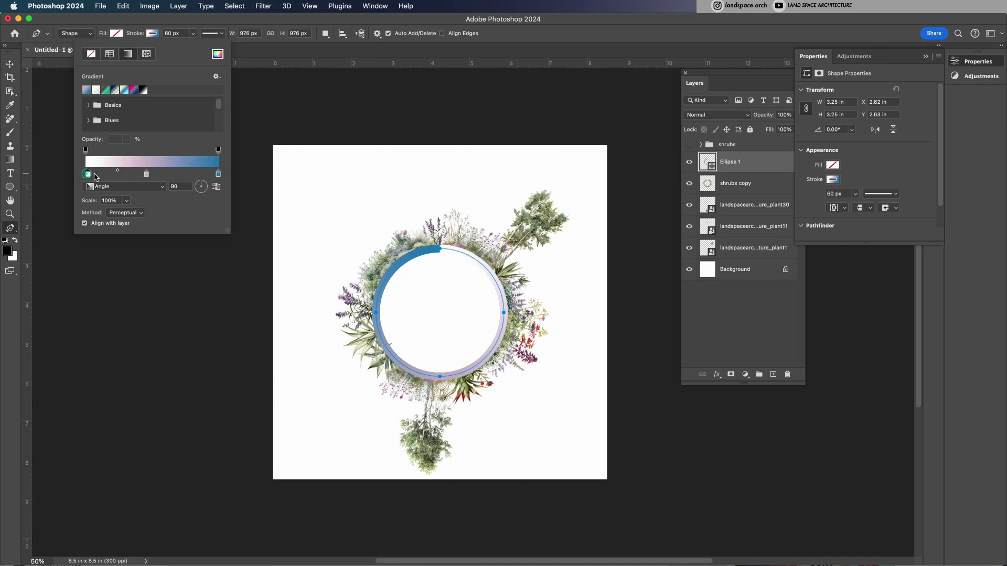
{"action": "left_click_drag", "start_coordinate": [89, 174], "coordinate": [93, 174]}
{"action": "double_click", "coordinate": [93, 174]}
{"action": "left_click_drag", "start_coordinate": [564, 291], "coordinate": [104, 277]}
{"action": "left_click", "coordinate": [436, 225]}
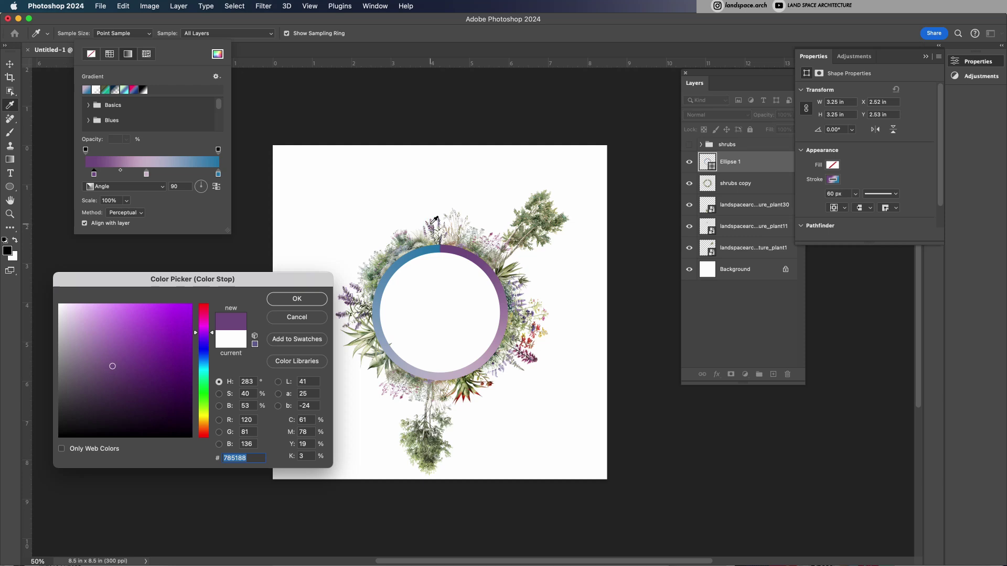
{"action": "left_click", "coordinate": [130, 320]}
{"action": "left_click", "coordinate": [114, 336]}
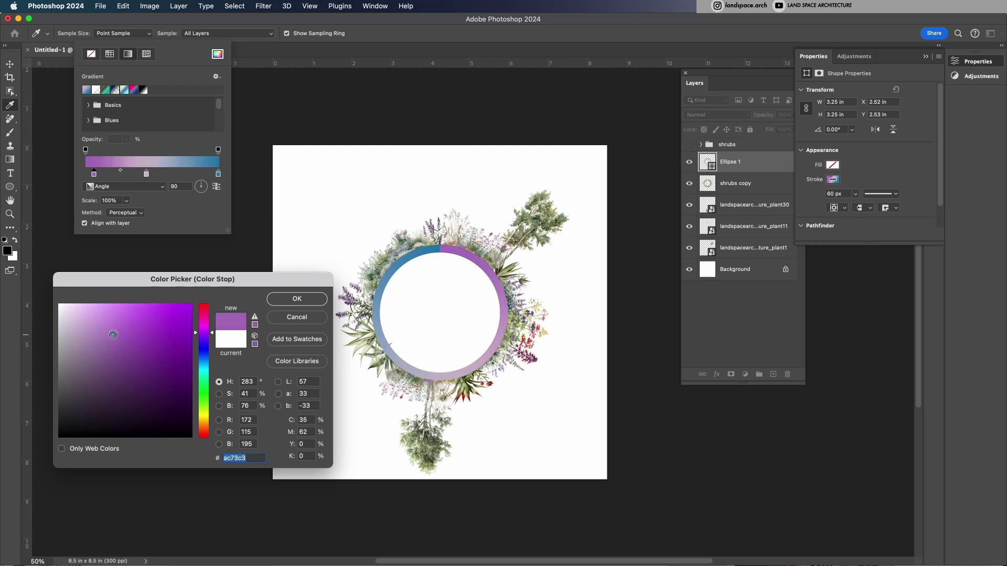
{"action": "left_click", "coordinate": [299, 298]}
Add a purple end stop, remove the extra stop, and reposition the stops
{"action": "left_click_drag", "start_coordinate": [217, 173], "coordinate": [193, 173]}
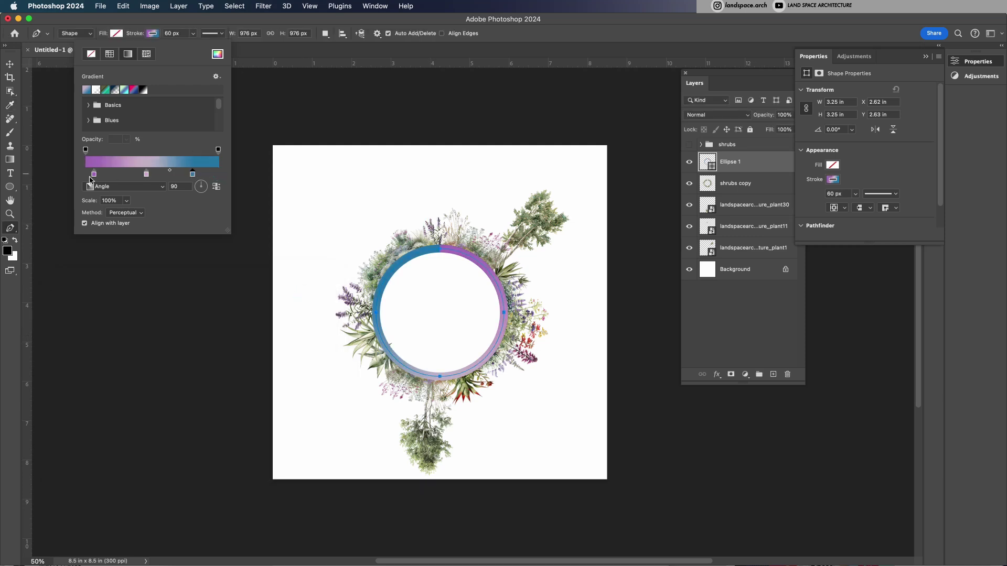
{"action": "left_click", "coordinate": [214, 173]}
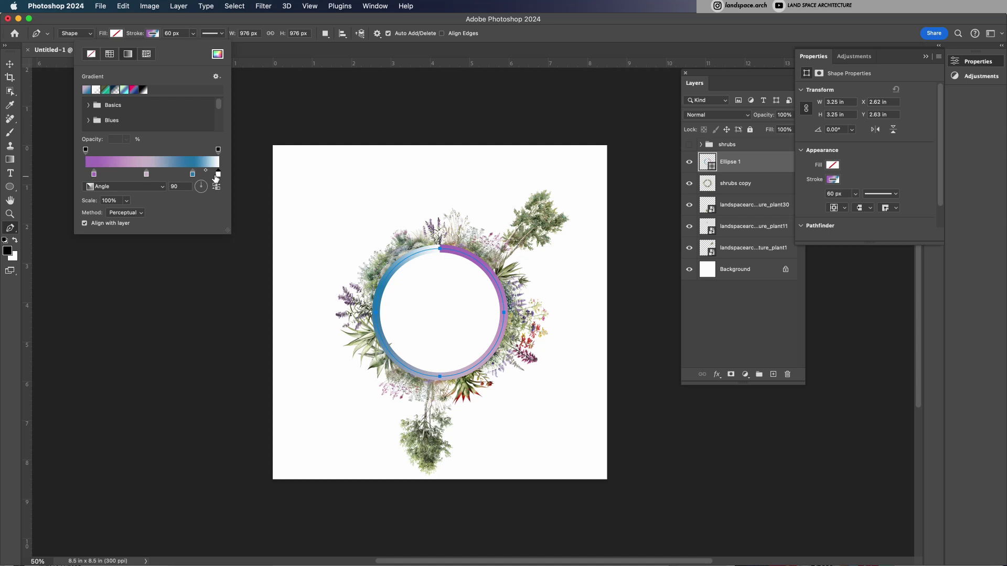
{"action": "double_click", "coordinate": [214, 173]}
{"action": "left_click", "coordinate": [110, 309]}
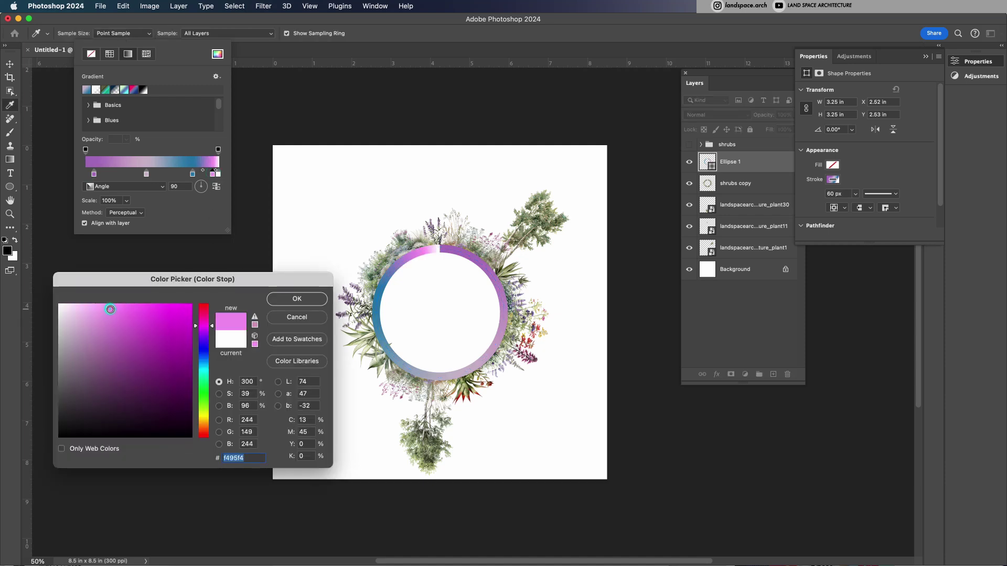
{"action": "left_click", "coordinate": [441, 249]}
{"action": "left_click", "coordinate": [298, 300]}
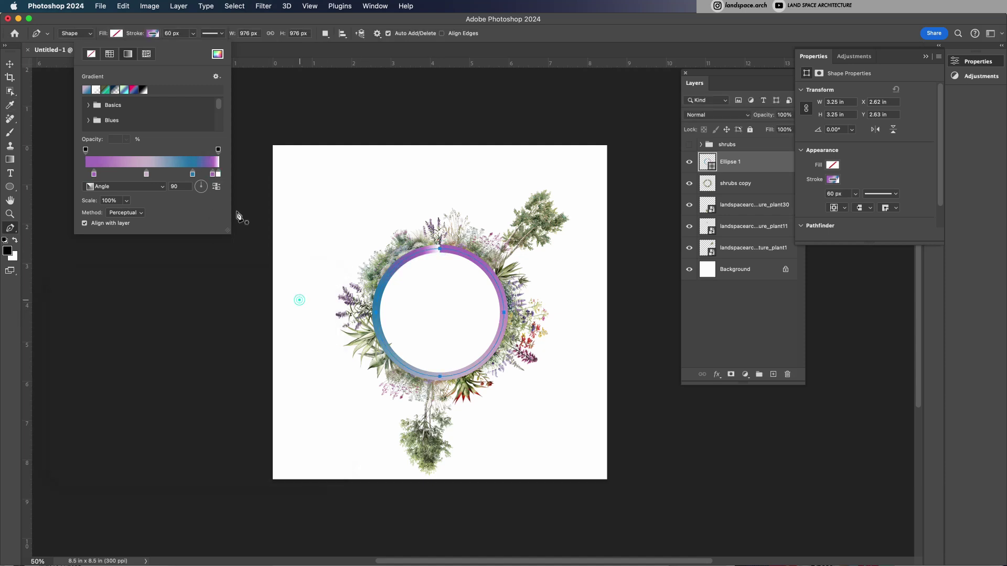
{"action": "left_click_drag", "start_coordinate": [218, 175], "coordinate": [211, 219]}
{"action": "left_click_drag", "start_coordinate": [210, 175], "coordinate": [225, 176]}
{"action": "left_click_drag", "start_coordinate": [144, 174], "coordinate": [121, 174]}
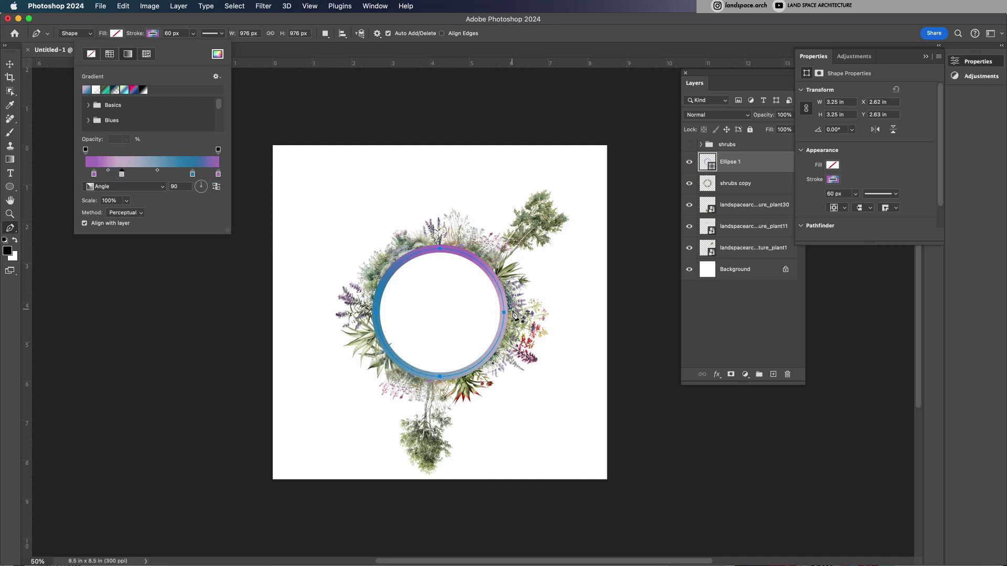
Color the middle stop yellow and the next stop a soft yellow-green
{"action": "double_click", "coordinate": [122, 174]}
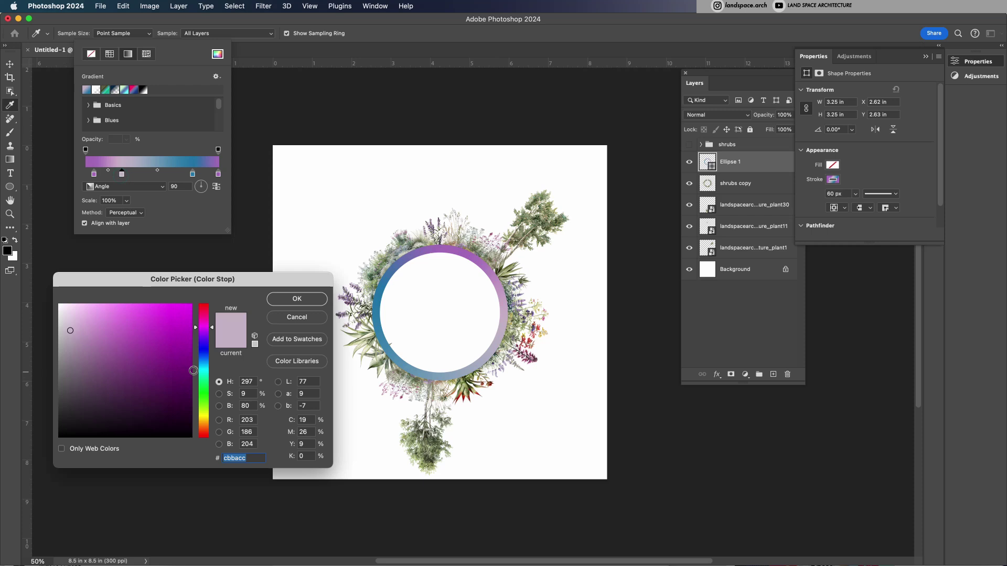
{"action": "left_click", "coordinate": [511, 316]}
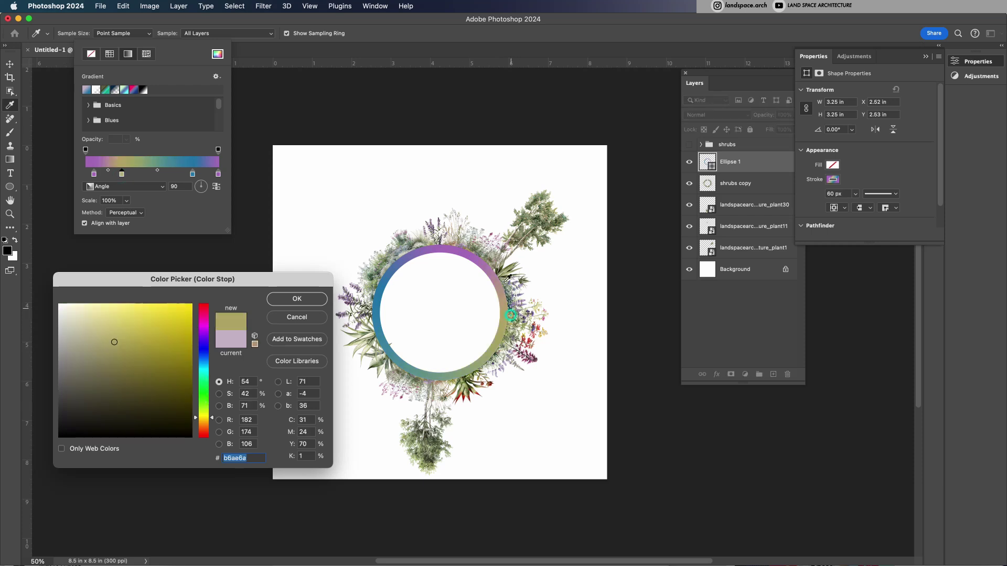
{"action": "left_click", "coordinate": [285, 303]}
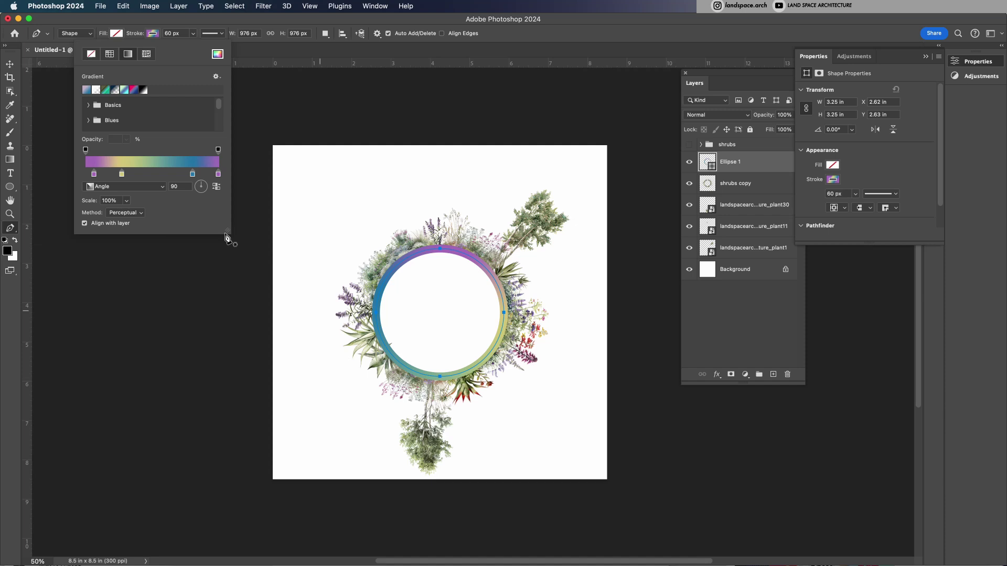
{"action": "double_click", "coordinate": [163, 173]}
{"action": "left_click", "coordinate": [204, 396]}
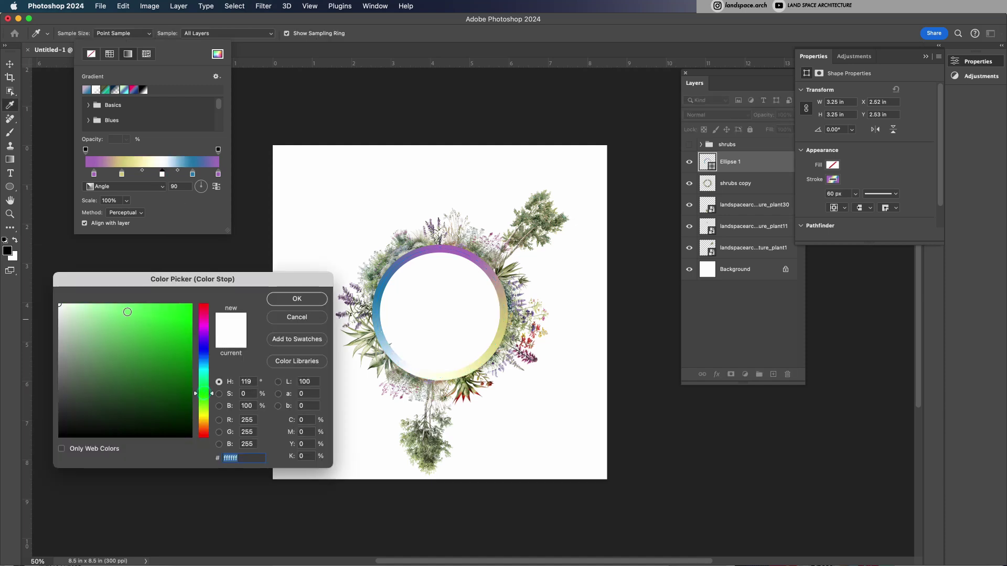
{"action": "mouse_move", "coordinate": [163, 356]}
{"action": "left_mouse_down"}
{"action": "mouse_move", "coordinate": [117, 311]}
{"action": "mouse_move", "coordinate": [117, 339]}
{"action": "left_mouse_up"}
{"action": "left_click", "coordinate": [202, 406]}
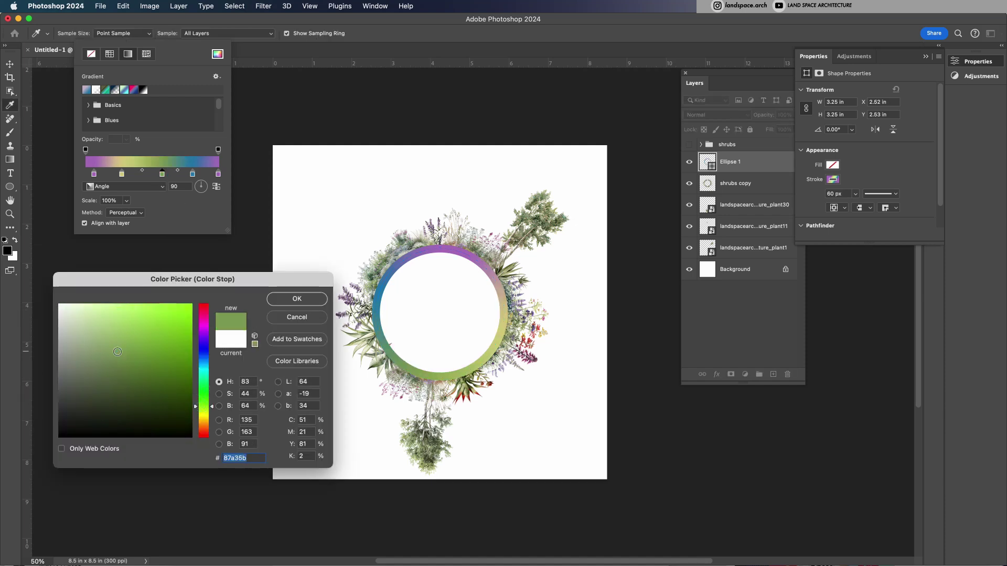
{"action": "left_click", "coordinate": [284, 305]}
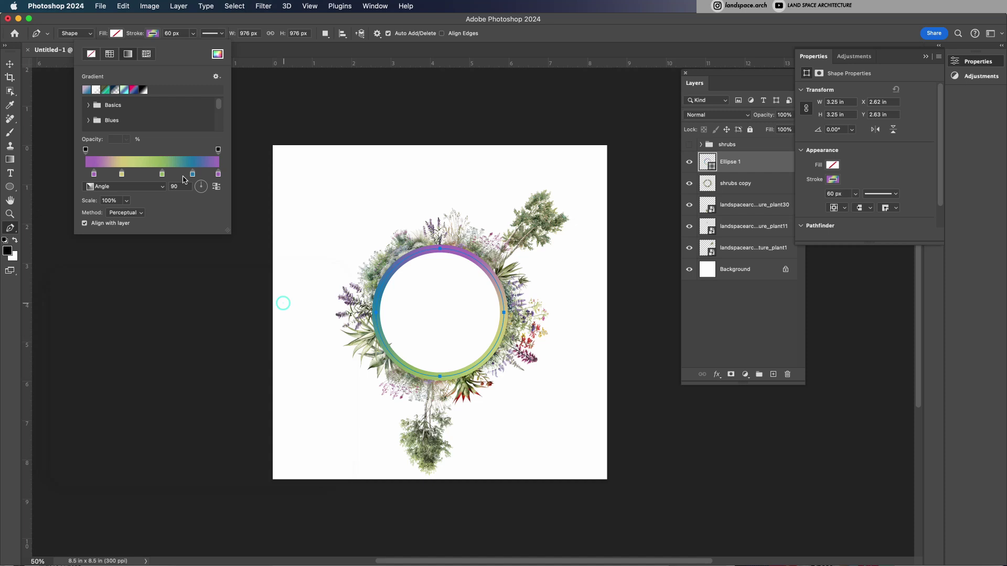
Set the stop near the end to a dark green sampled from the plants
{"action": "double_click", "coordinate": [193, 176]}
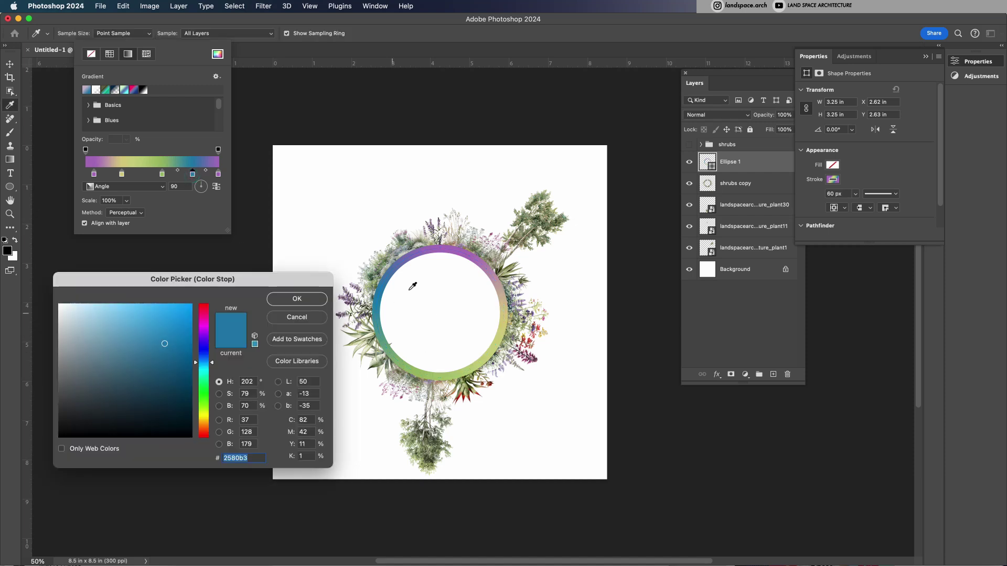
{"action": "left_click", "coordinate": [370, 336]}
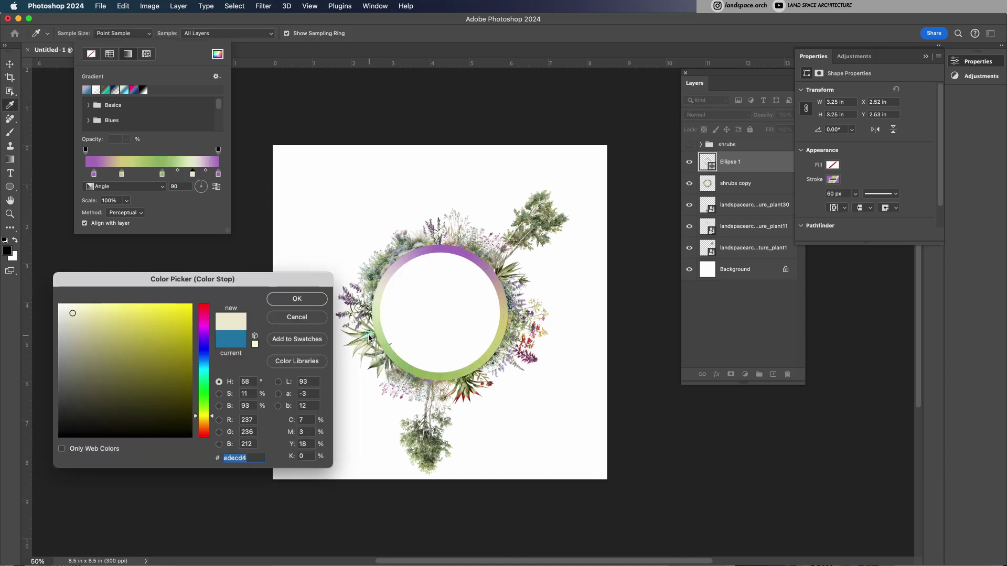
{"action": "left_click", "coordinate": [376, 276]}
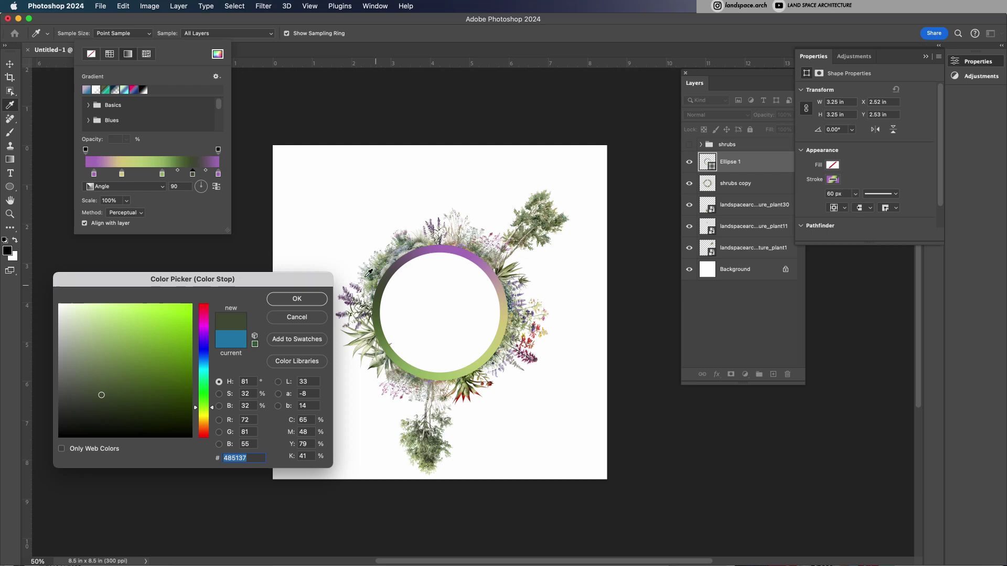
{"action": "left_click", "coordinate": [311, 303]}
Add a pale green (a2cdb9) stop and nudge the dark green stop left
{"action": "double_click", "coordinate": [203, 174]}
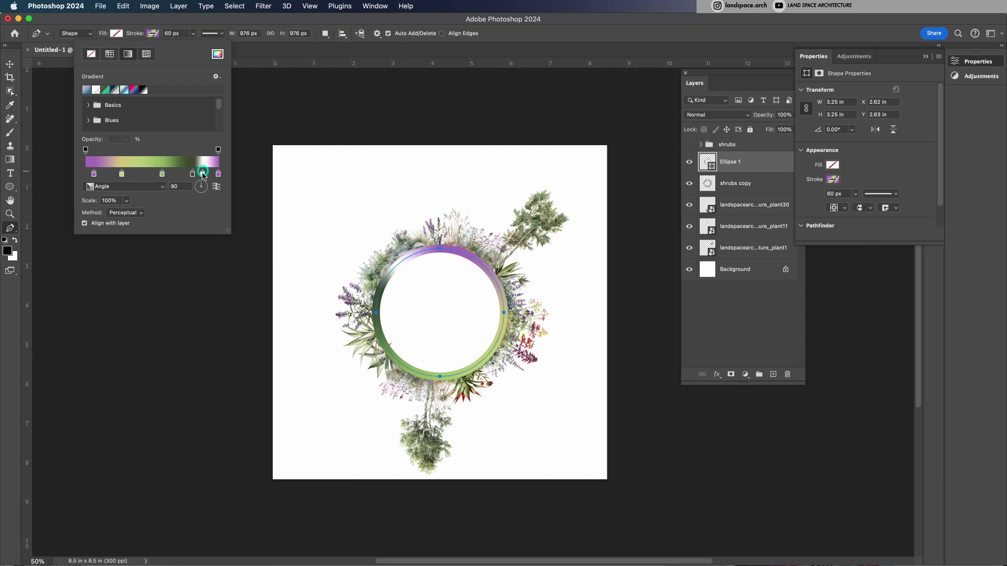
{"action": "left_click", "coordinate": [384, 270]}
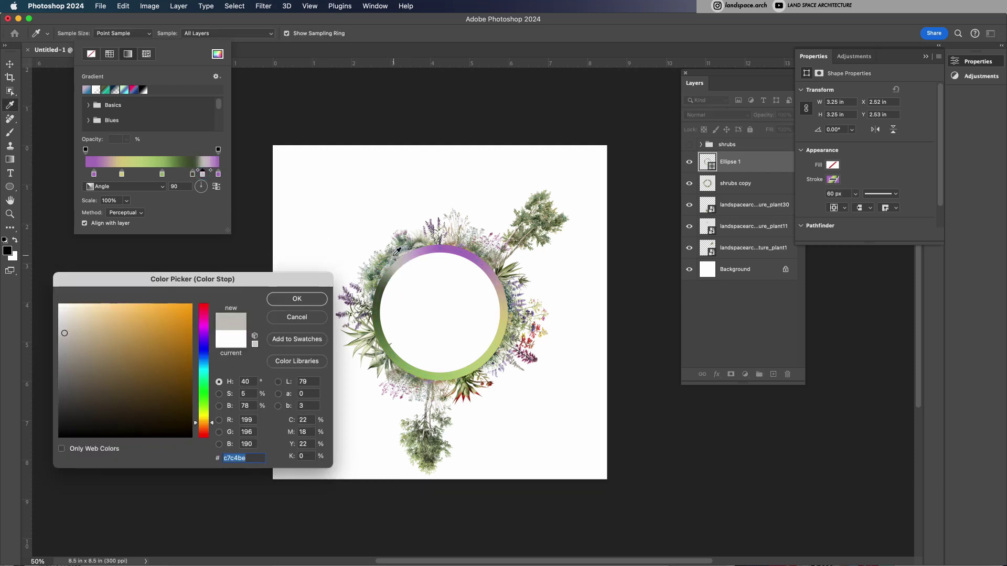
{"action": "left_click", "coordinate": [392, 258]}
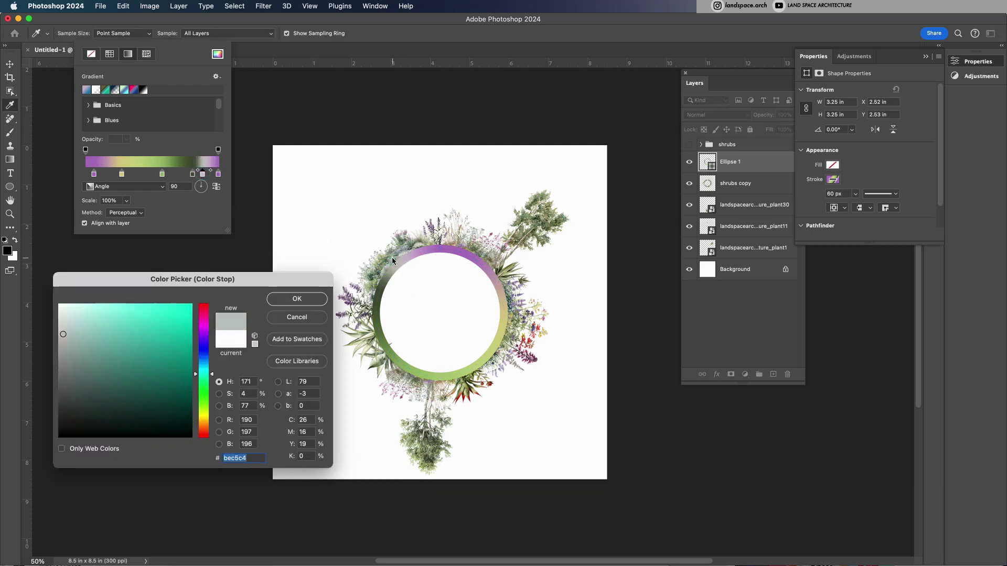
{"action": "left_click", "coordinate": [205, 381]}
{"action": "left_click", "coordinate": [103, 314]}
{"action": "left_click", "coordinate": [84, 331]}
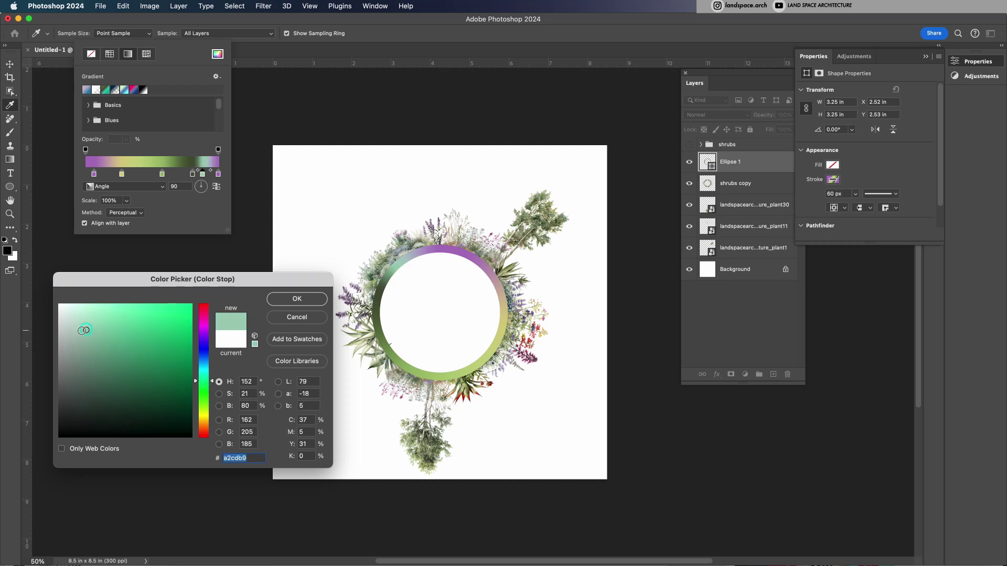
{"action": "left_click", "coordinate": [277, 298]}
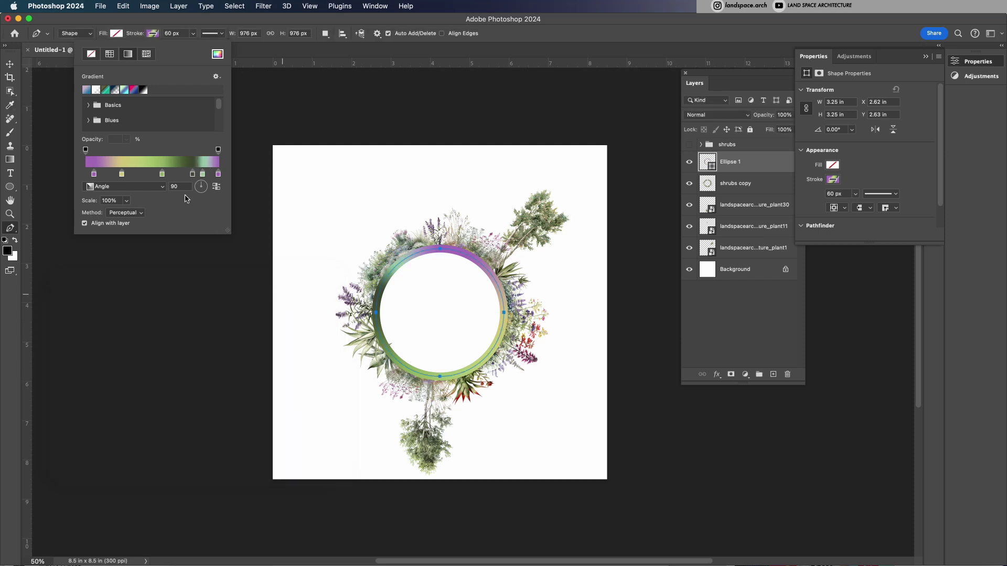
{"action": "mouse_move", "coordinate": [193, 175]}
{"action": "left_mouse_down"}
{"action": "mouse_move", "coordinate": [149, 175]}
{"action": "mouse_move", "coordinate": [177, 175]}
{"action": "left_mouse_up"}
{"action": "key", "text": "v"}
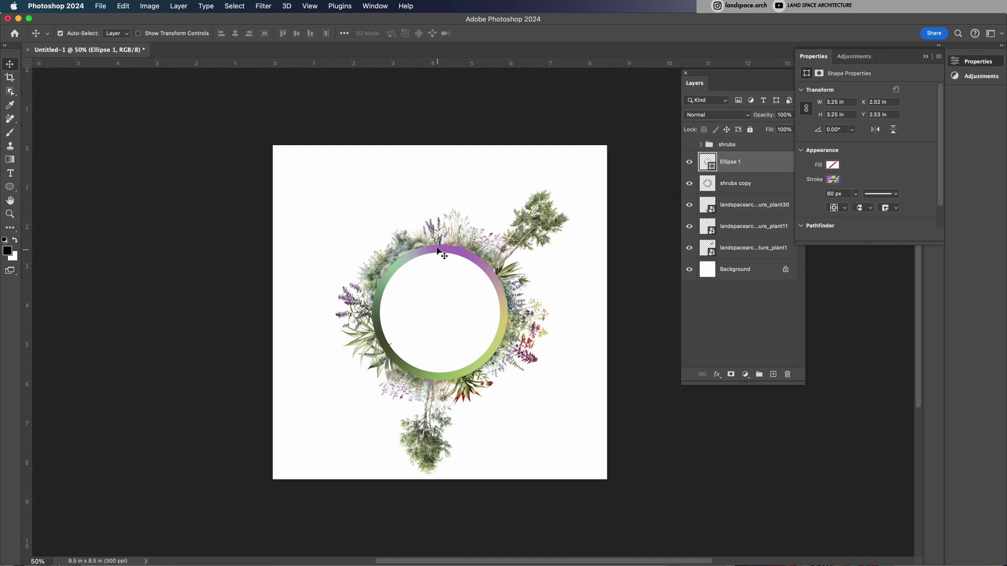
Duplicate Ellipse 1, rotate the copy slightly, and scale it to about 83%
{"action": "left_click_drag", "start_coordinate": [740, 163], "coordinate": [740, 165]}
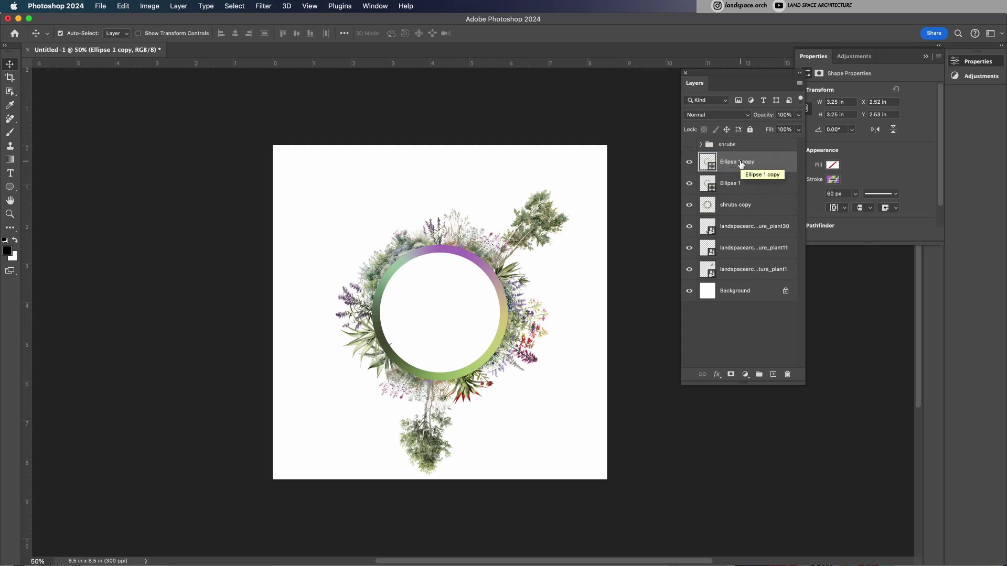
{"action": "left_click", "coordinate": [732, 182]}
{"action": "left_click", "coordinate": [736, 162]}
{"action": "key", "text": "ctrl+t"}
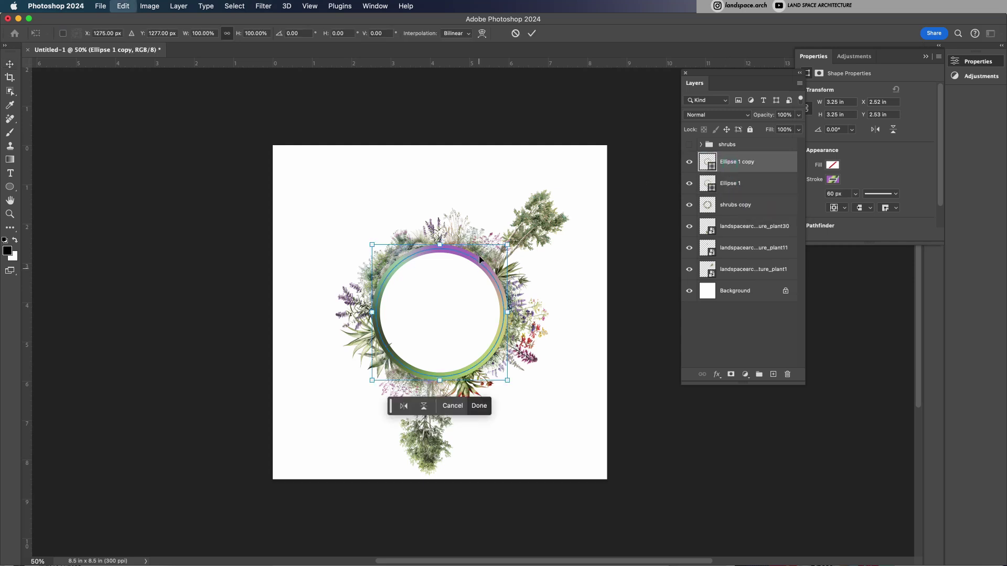
{"action": "left_click_drag", "start_coordinate": [506, 239], "coordinate": [496, 255]}
{"action": "key", "text": "Return"}
{"action": "key", "text": "ctrl+t"}
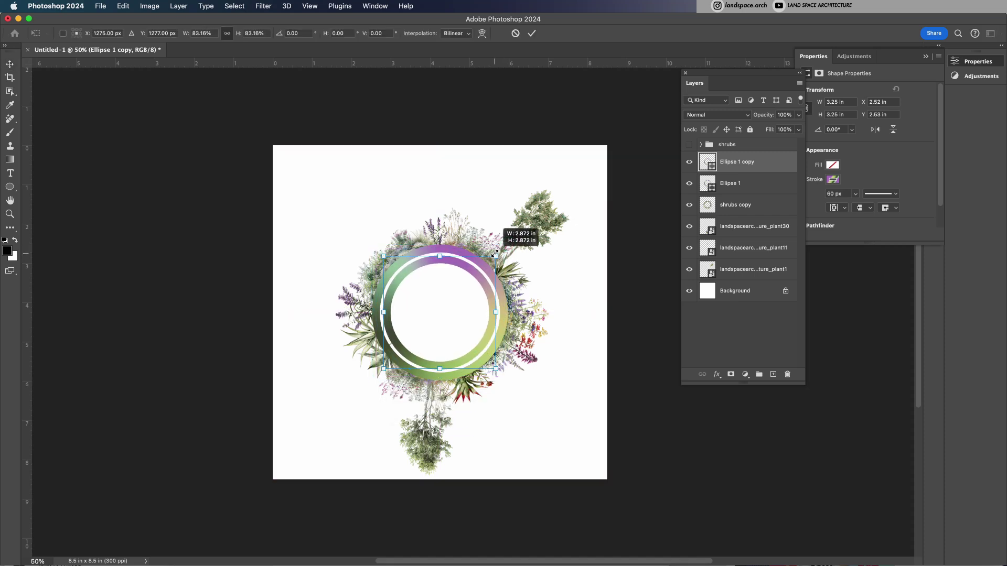
{"action": "key", "text": "Return"}
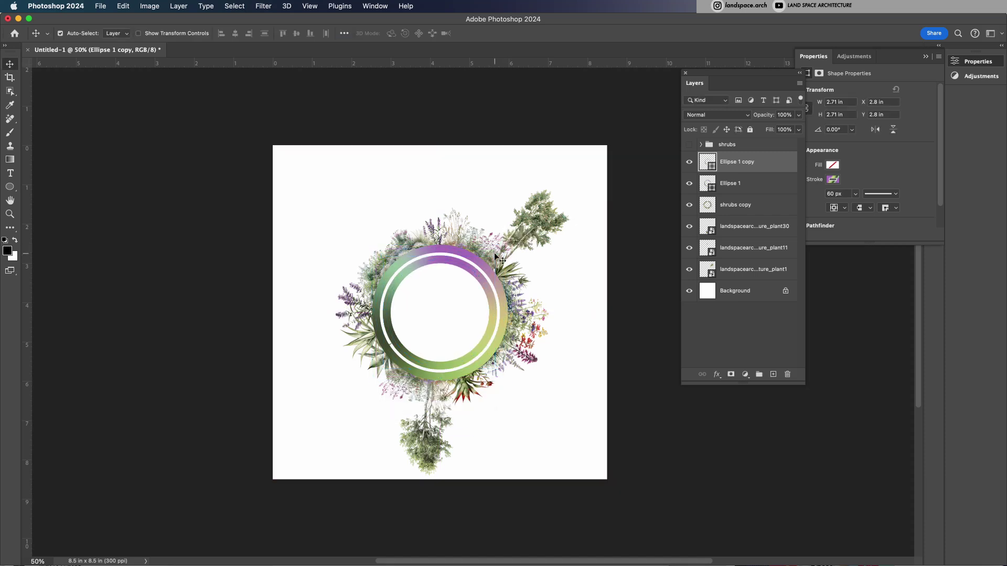
Change the copy's first and last gradient stops from purple to green
{"action": "key", "text": "p"}
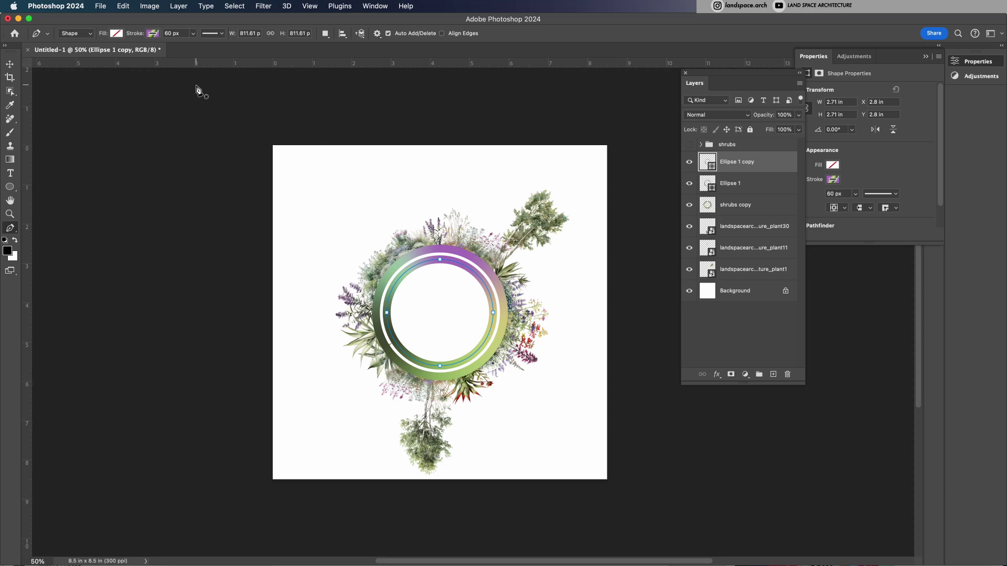
{"action": "left_click", "coordinate": [154, 36]}
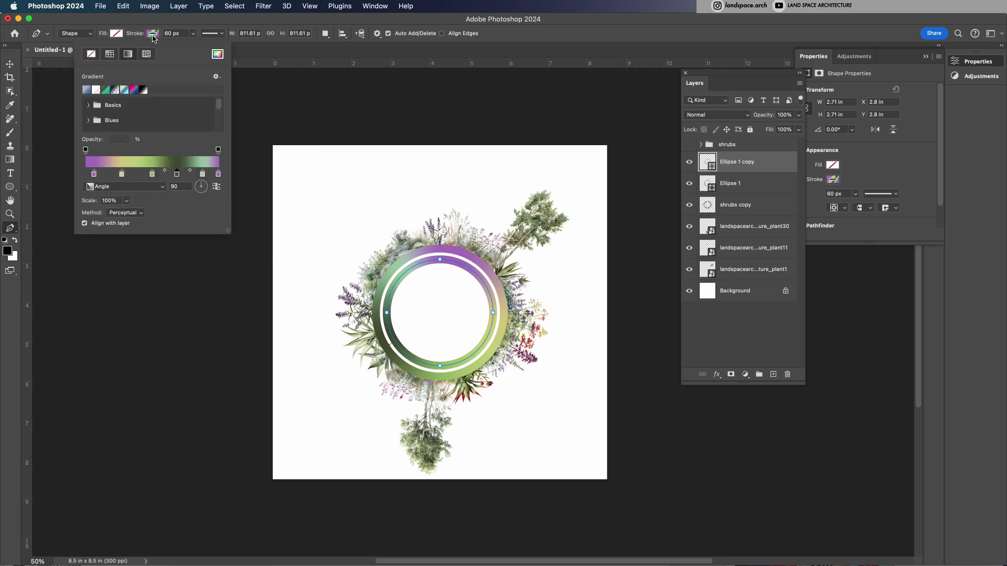
{"action": "double_click", "coordinate": [95, 174]}
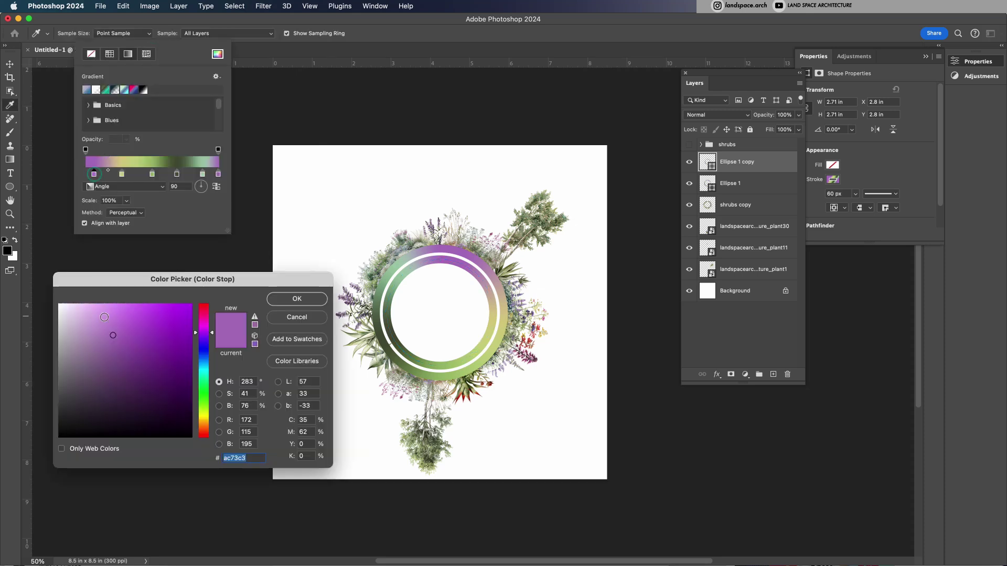
{"action": "left_click", "coordinate": [205, 402]}
{"action": "left_click", "coordinate": [291, 300]}
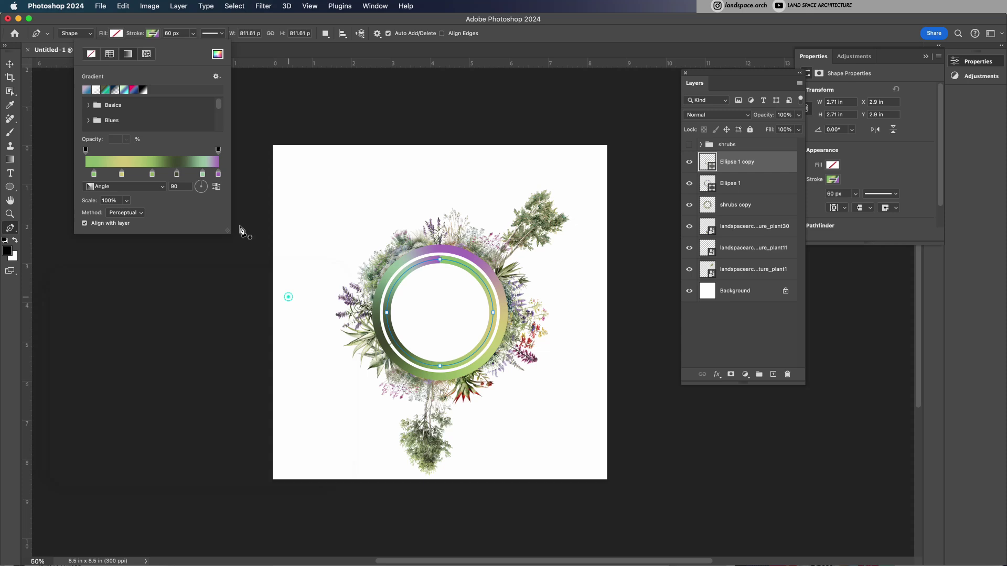
{"action": "double_click", "coordinate": [217, 174]}
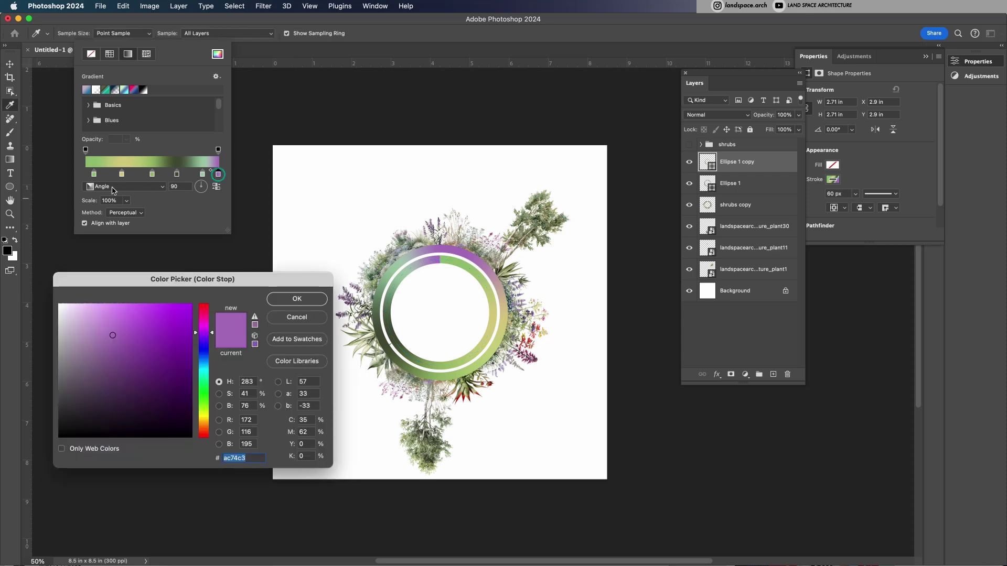
{"action": "left_click", "coordinate": [441, 263]}
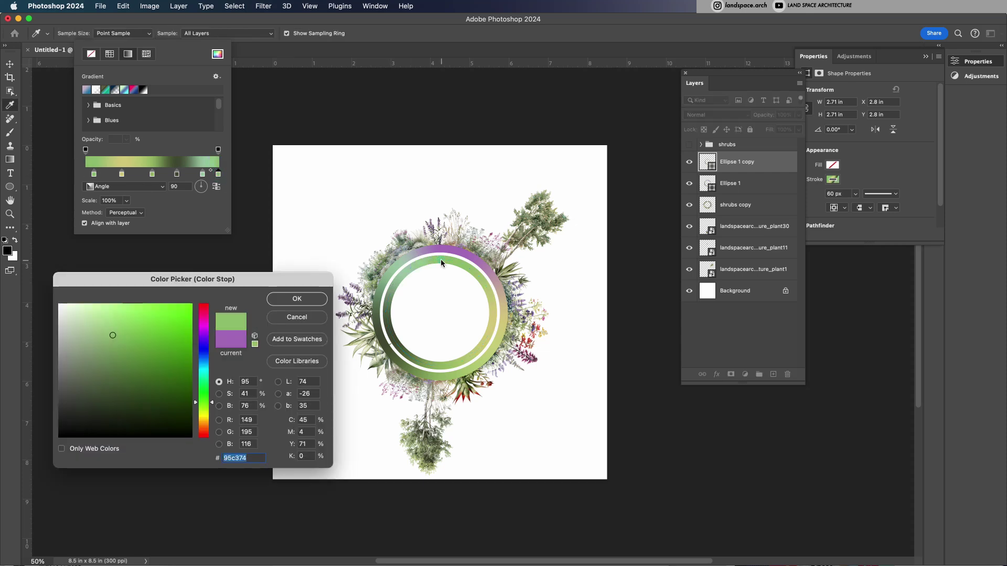
{"action": "left_click", "coordinate": [311, 304]}
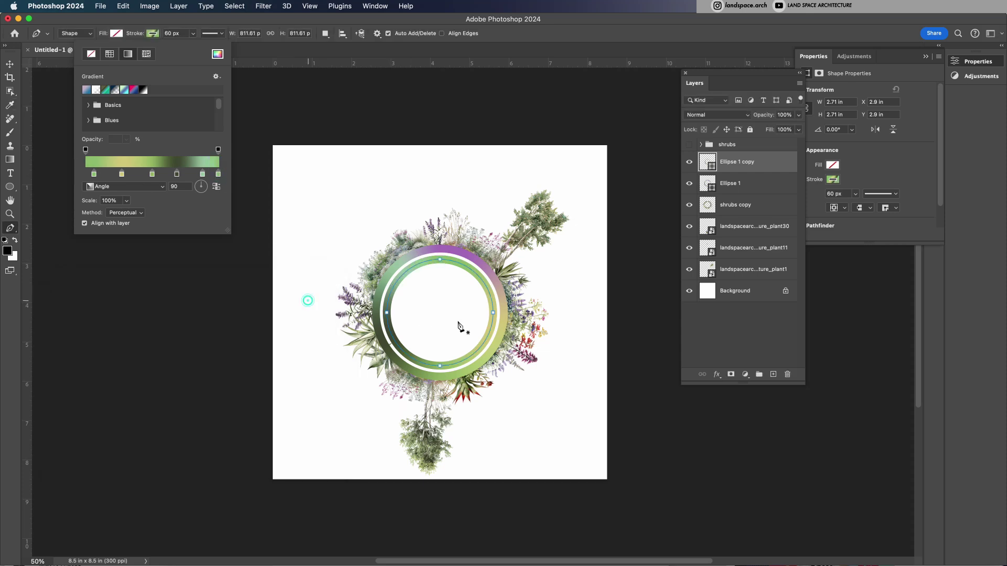
Make the copy's middle gradient stop orange and set its stroke width to 40 px
{"action": "double_click", "coordinate": [152, 174]}
{"action": "left_click", "coordinate": [203, 424]}
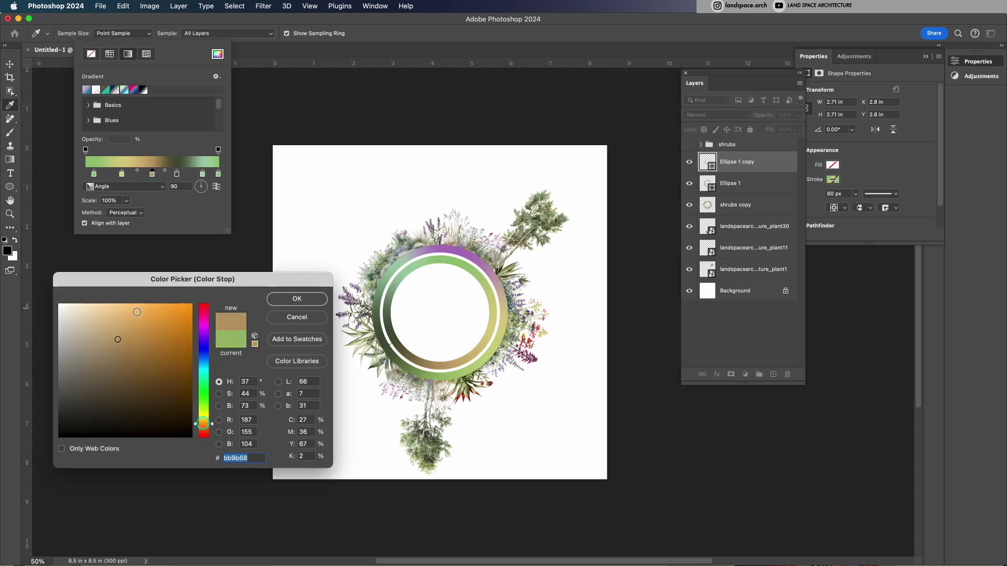
{"action": "left_click", "coordinate": [137, 312]}
{"action": "left_click", "coordinate": [290, 300]}
{"action": "key", "text": "Return"}
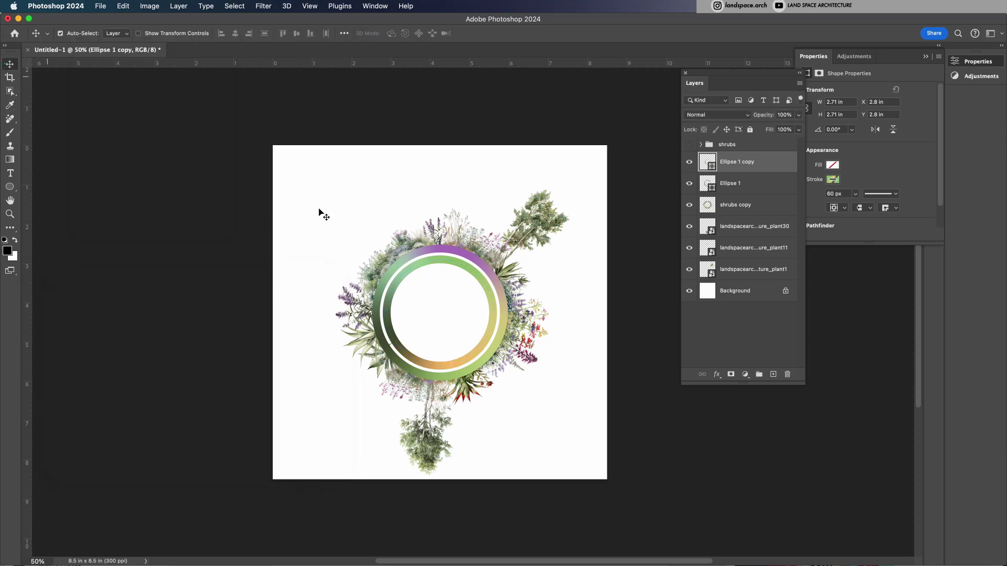
{"action": "key", "text": "p"}
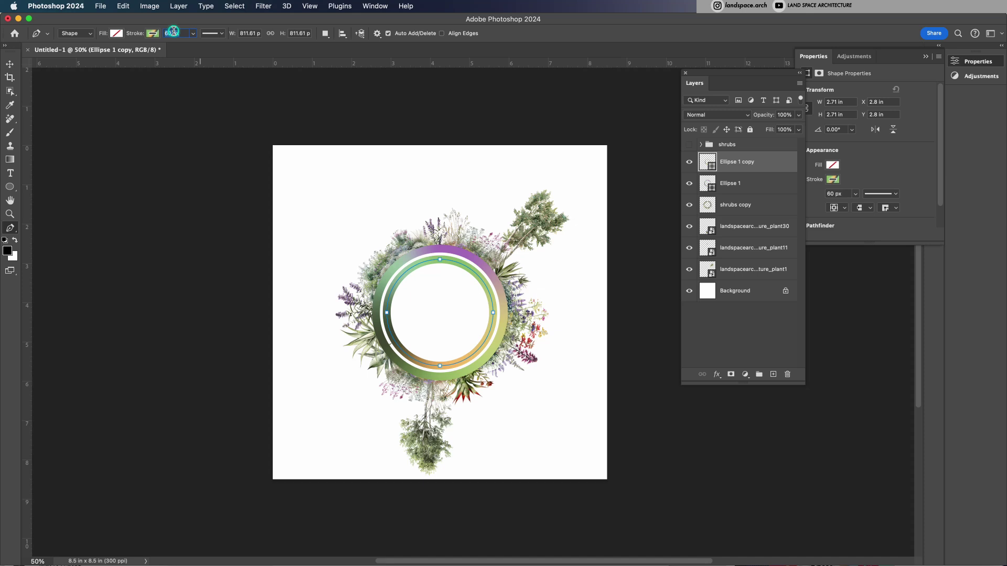
{"action": "type", "text": "40"}
{"action": "key", "text": "Return"}
{"action": "key", "text": "v"}
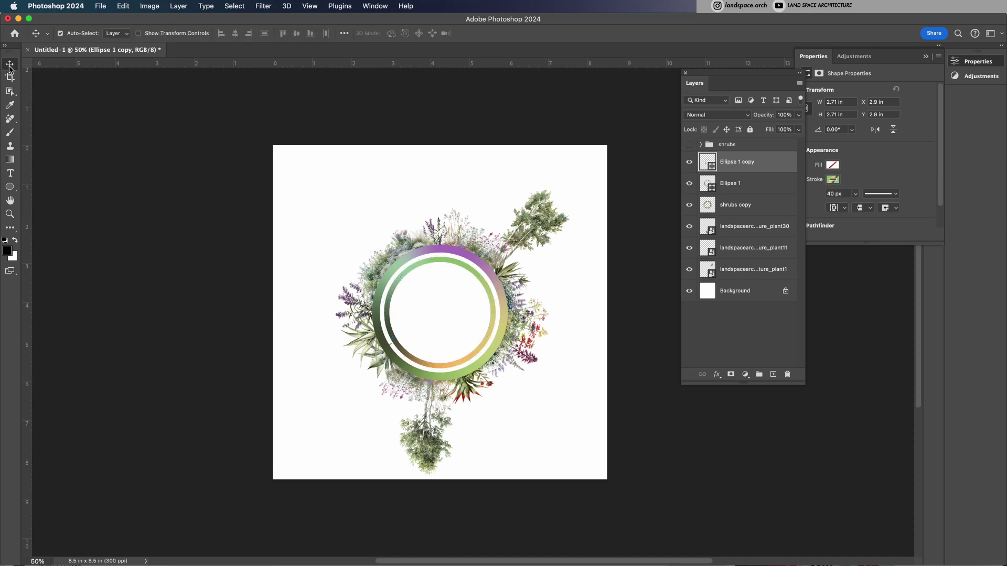
Enlarge the outer Ellipse 1 ring slightly, then shrink both rings together to about 90%
{"action": "left_click", "coordinate": [754, 186]}
{"action": "key", "text": "ctrl+t"}
{"action": "left_click_drag", "start_coordinate": [510, 241], "coordinate": [508, 244]}
{"action": "key", "text": "Return"}
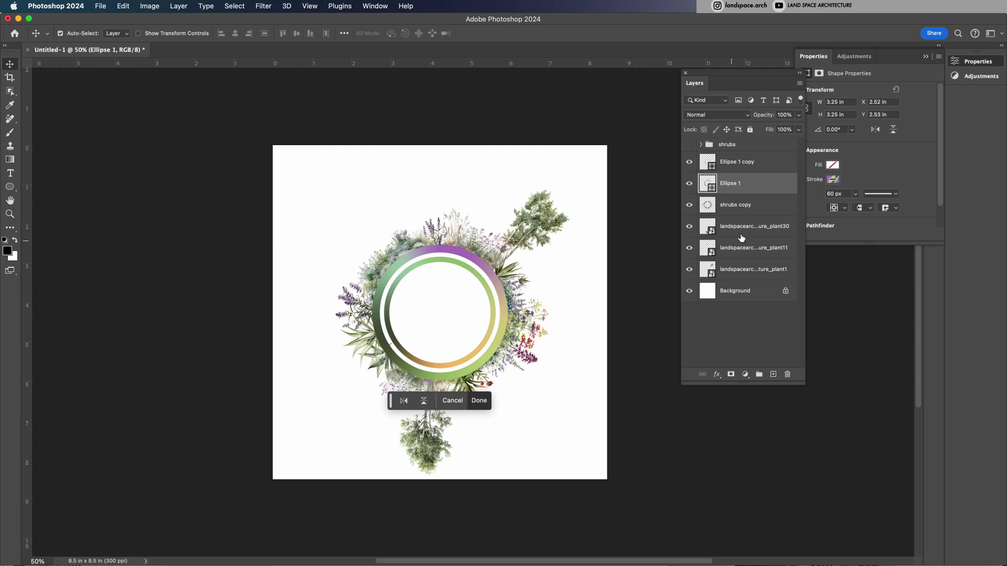
{"action": "left_click", "coordinate": [743, 163], "text": "shift"}
{"action": "key", "text": "ctrl+t"}
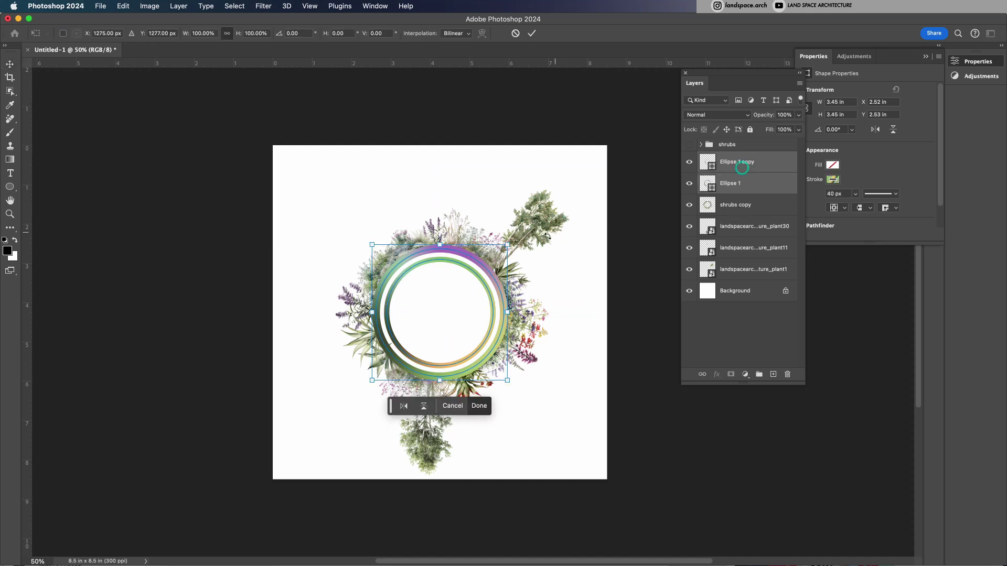
{"action": "left_click_drag", "start_coordinate": [509, 246], "coordinate": [502, 250]}
{"action": "key", "text": "Return"}
Duplicate Ellipse 1, move Ellipse 1 copy 2 above it, and scale it to about 103%
{"action": "left_click", "coordinate": [762, 162]}
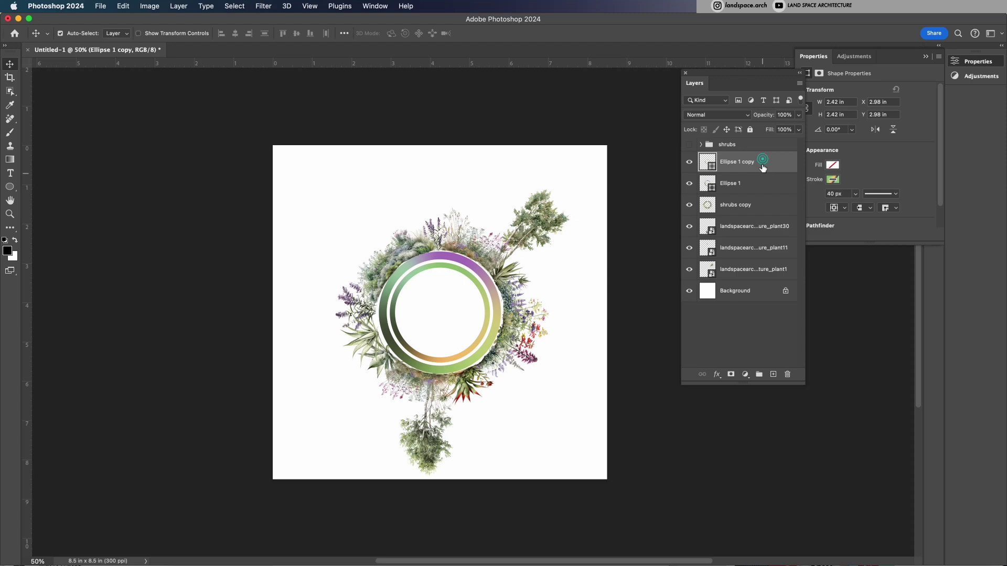
{"action": "left_click", "coordinate": [763, 165], "text": "alt"}
{"action": "left_click", "coordinate": [755, 183], "text": "alt"}
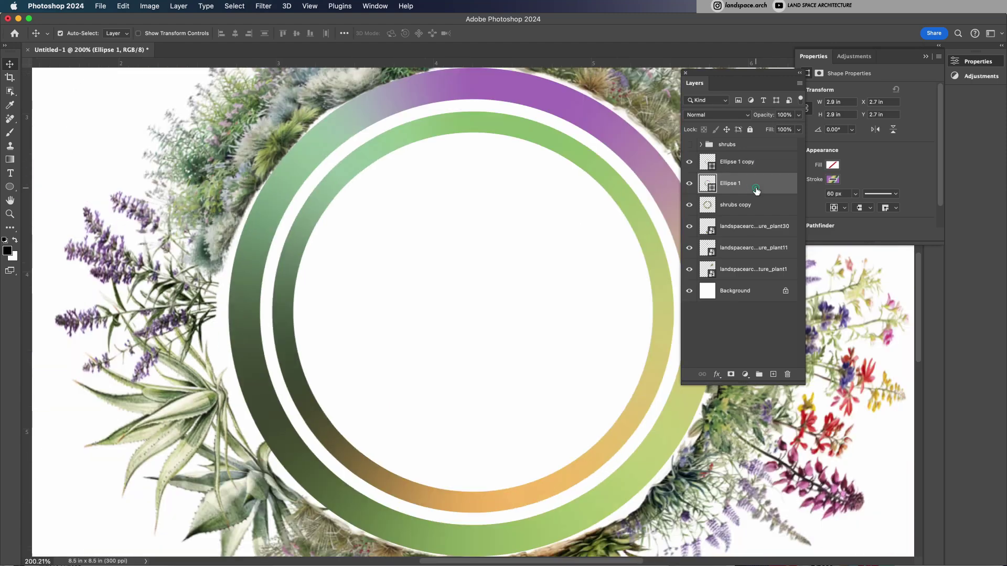
{"action": "left_click_drag", "start_coordinate": [755, 189], "coordinate": [757, 195]}
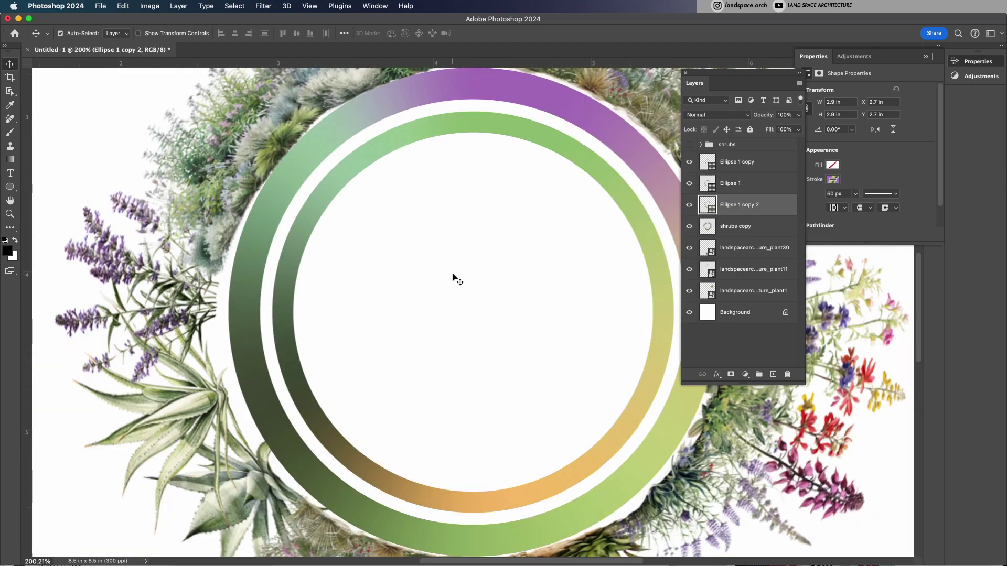
{"action": "key", "text": "super+0"}
{"action": "key", "text": "super+0"}
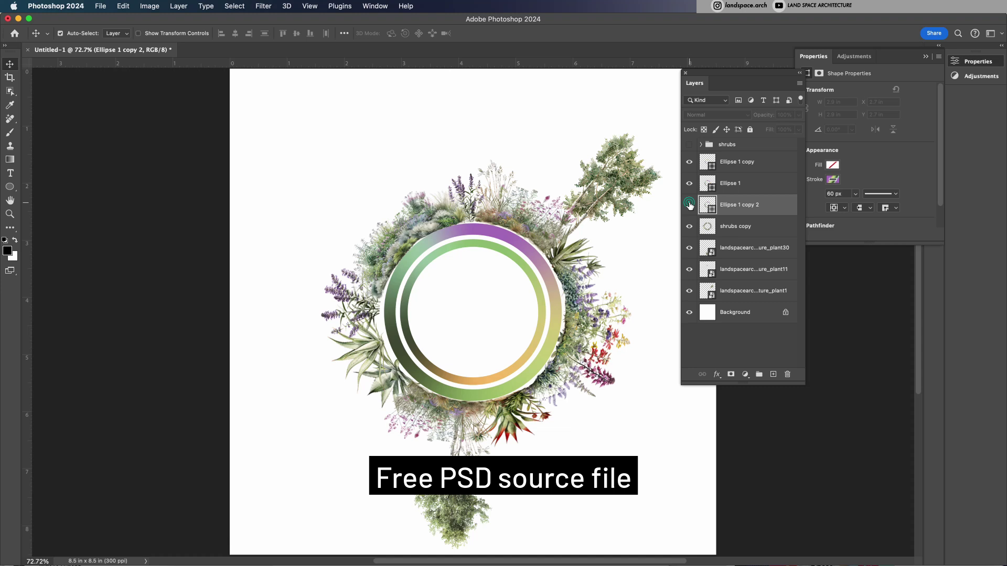
{"action": "left_click_drag", "start_coordinate": [734, 206], "coordinate": [689, 187]}
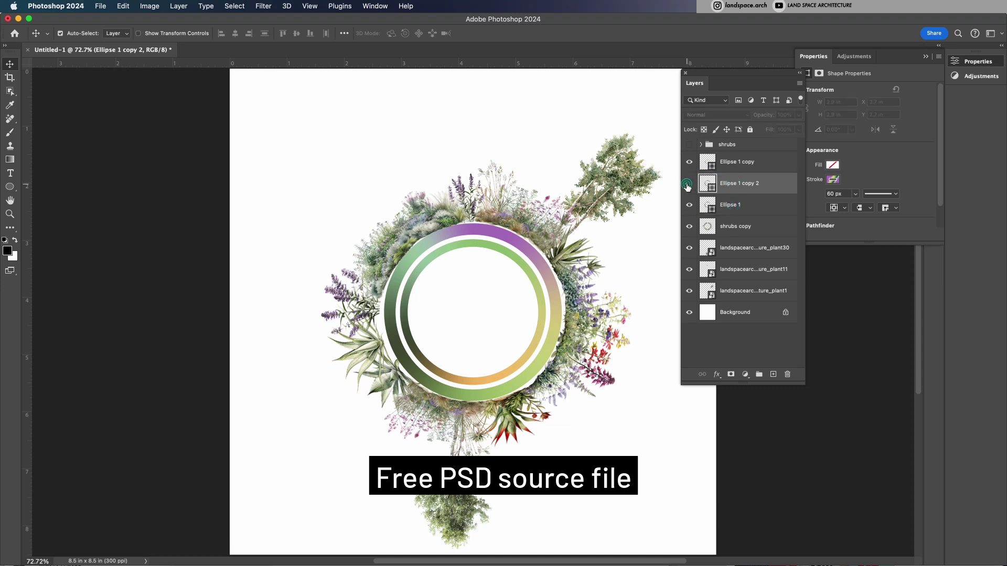
{"action": "key", "text": "super+t"}
{"action": "left_click_drag", "start_coordinate": [562, 221], "coordinate": [575, 223]}
{"action": "key", "text": "Return"}
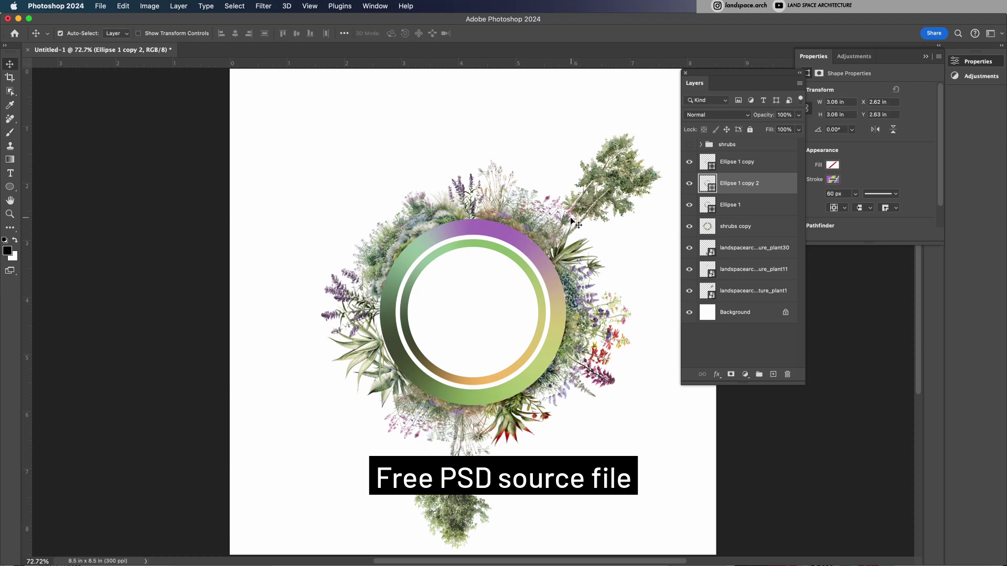
{"action": "key", "text": "p"}
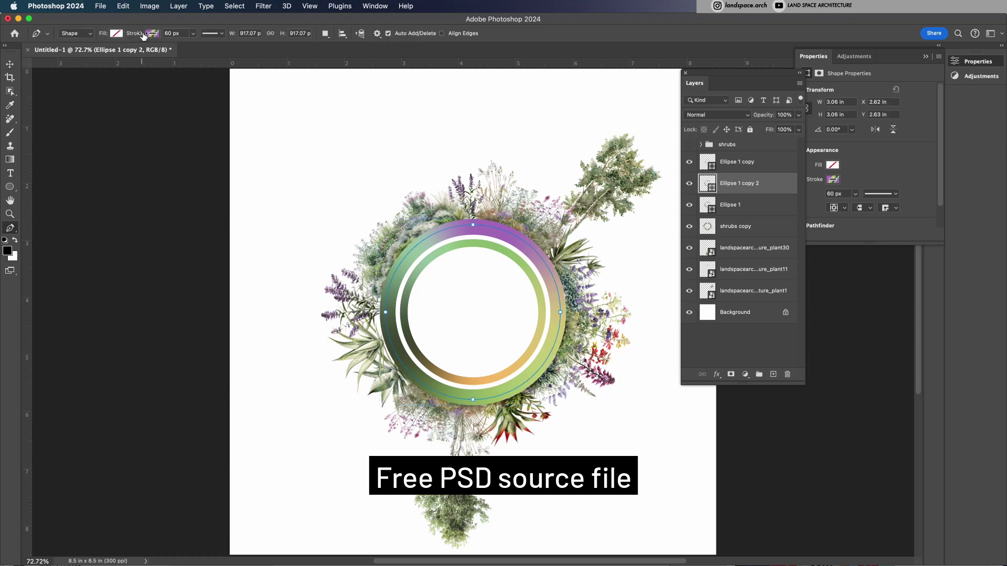